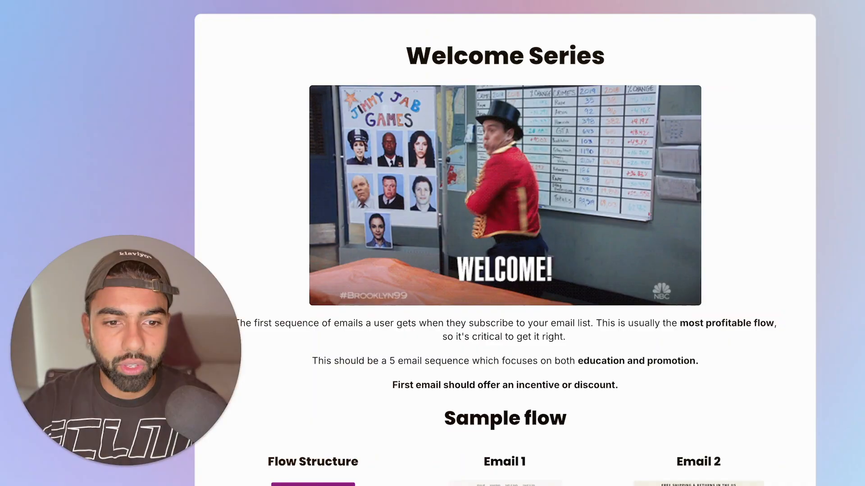
# Examine the Welcome Series guide's sample flow structure and view the Email 1 example enlarged
pyautogui.scroll(-8, 380, 305)
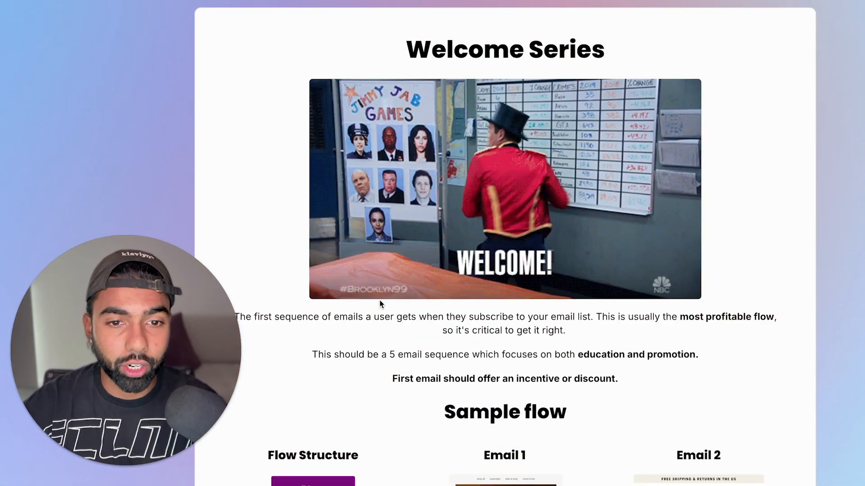
pyautogui.scroll(-1, 379, 305)
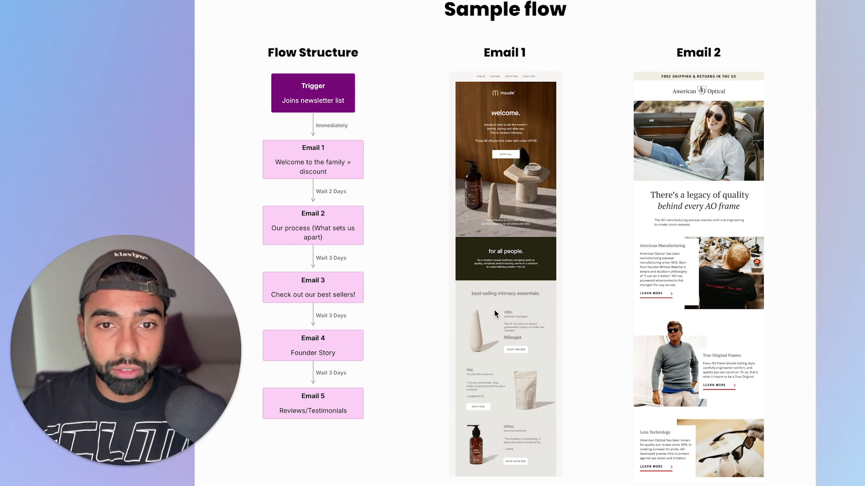
pyautogui.scroll(-7, 566, 306)
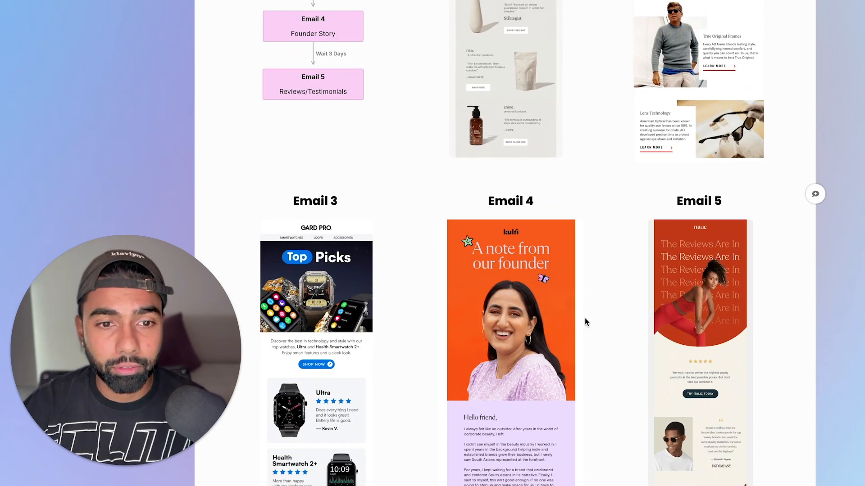
pyautogui.scroll(4, 585, 318)
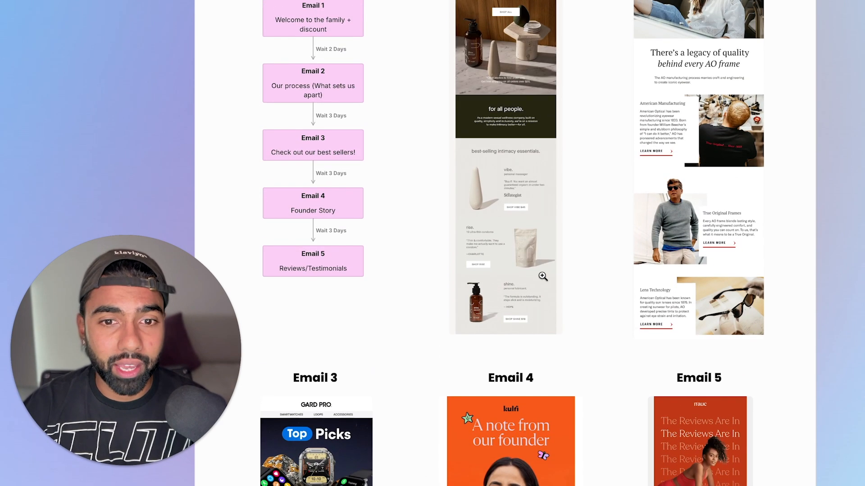
pyautogui.click(512, 240)
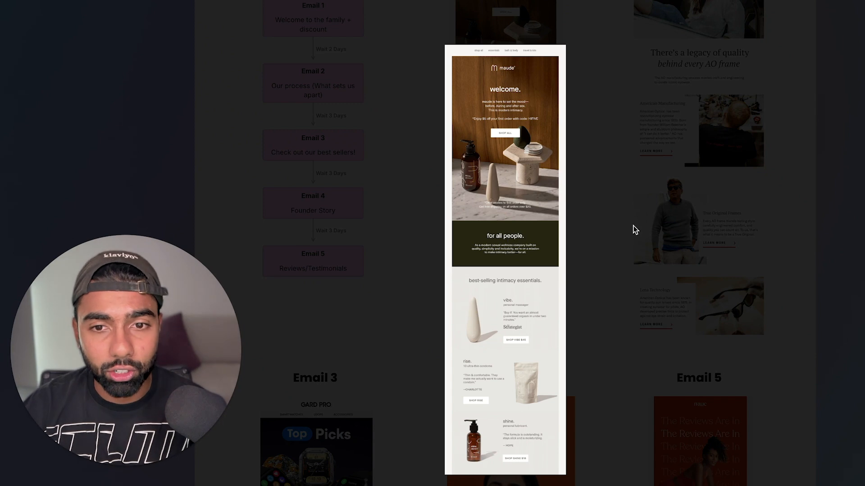
pyautogui.click(635, 229)
pyautogui.scroll(-3, 541, 287)
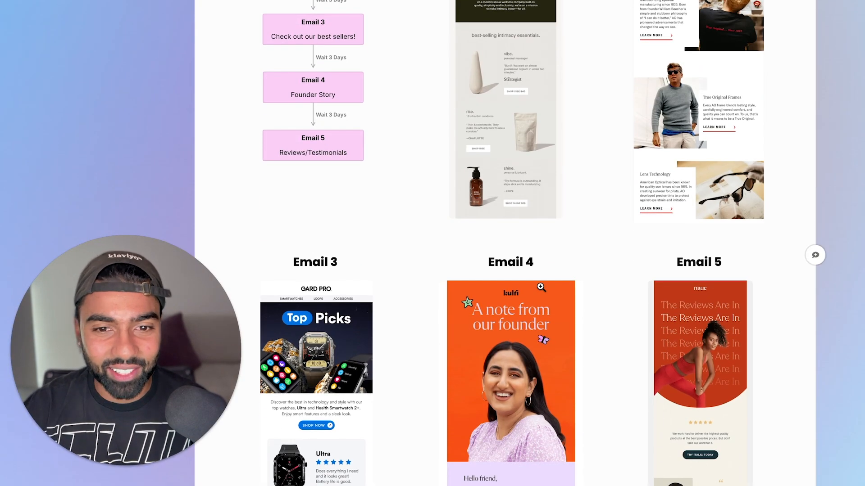
pyautogui.scroll(3, 455, 169)
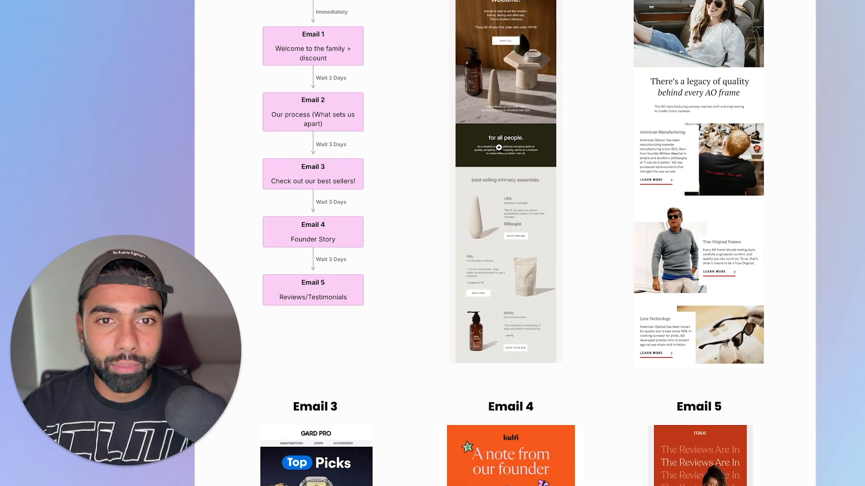
pyautogui.scroll(2, 498, 67)
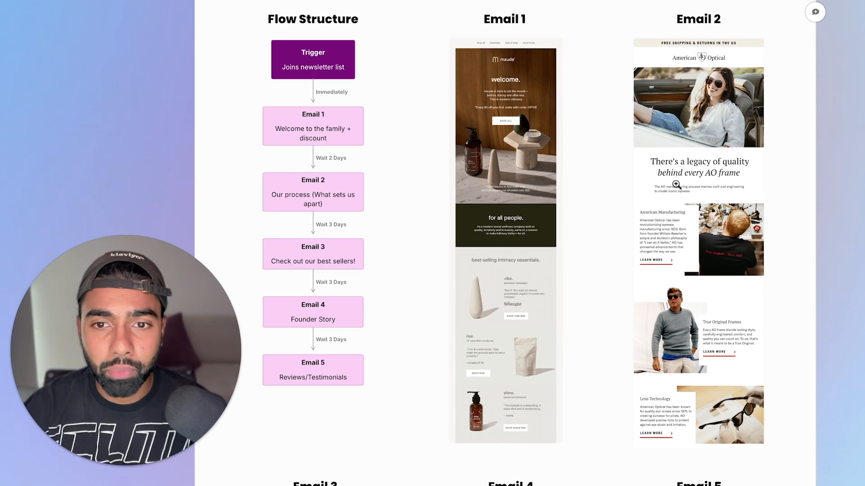
# Examine the Email 3, Email 4 and Email 5 examples in the Welcome Series guide
pyautogui.scroll(-7, 676, 286)
pyautogui.scroll(-1, 676, 285)
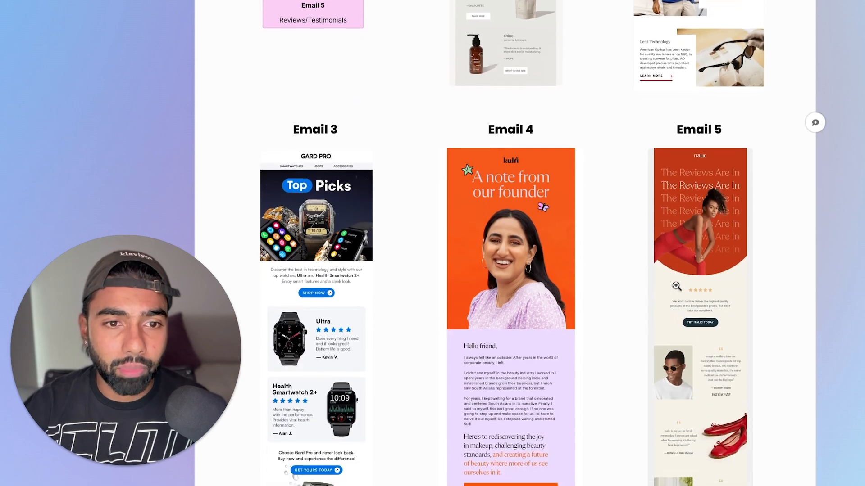
pyautogui.scroll(-2, 268, 330)
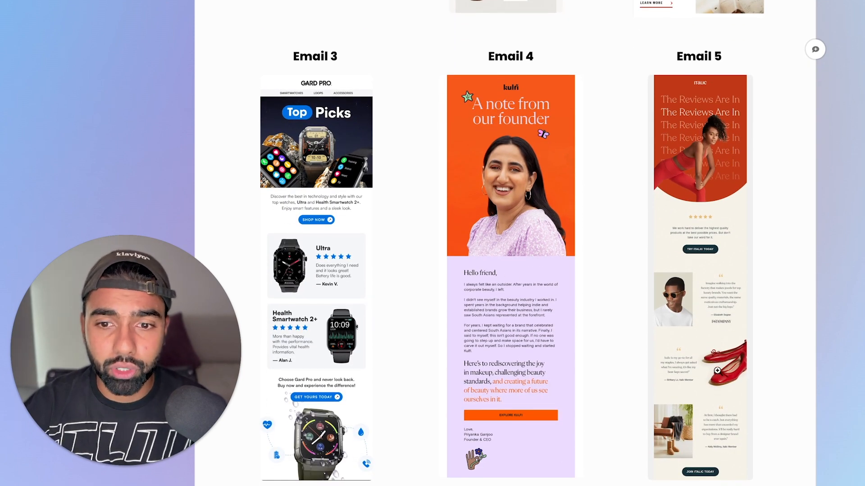
pyautogui.scroll(-2, 718, 387)
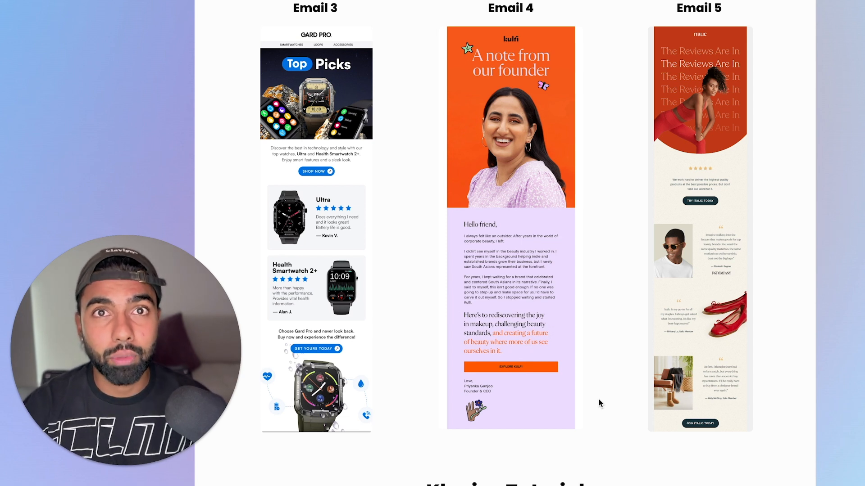
pyautogui.scroll(-8, 598, 399)
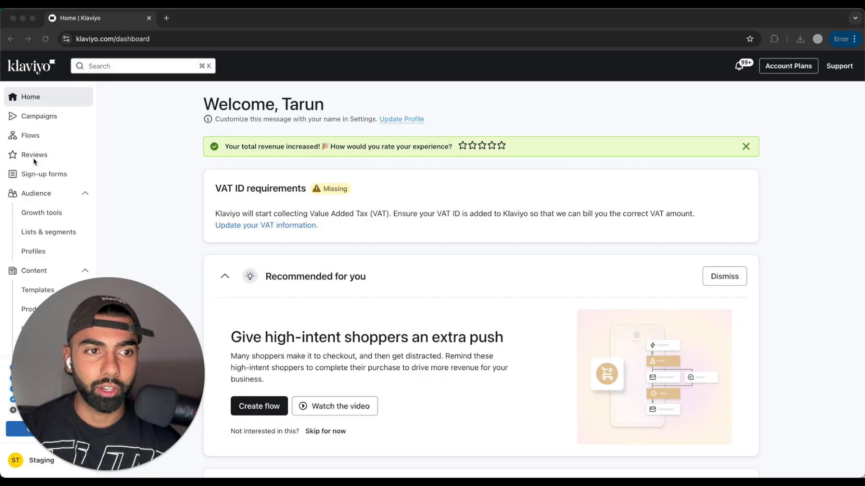
# In Klaviyo, start creating a flow, search the flow library for "welcome" and choose the Standard Welcome Series
pyautogui.click(29, 138)
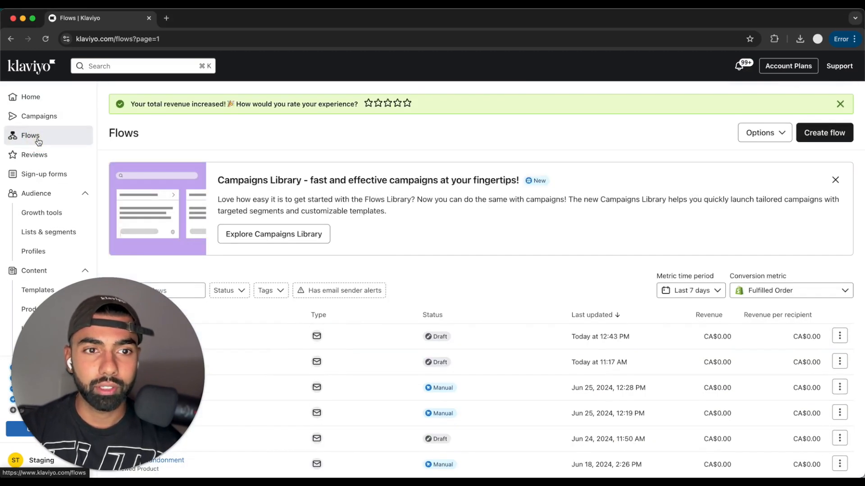
pyautogui.click(813, 138)
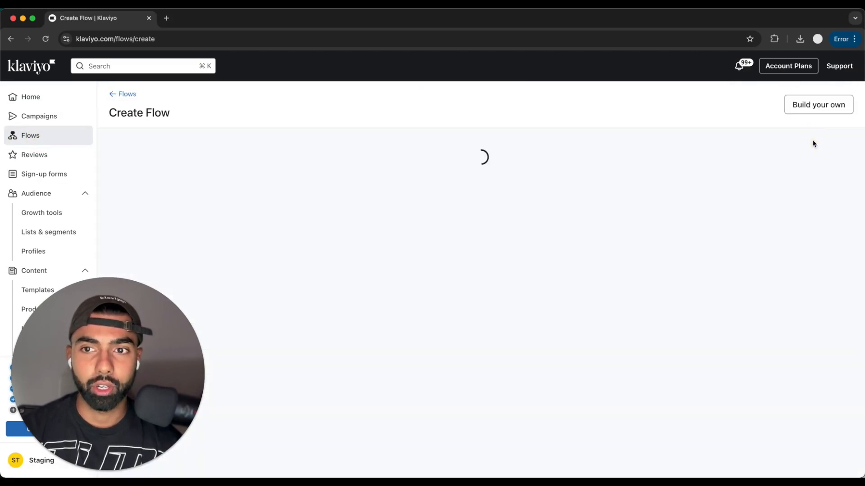
pyautogui.click(298, 153)
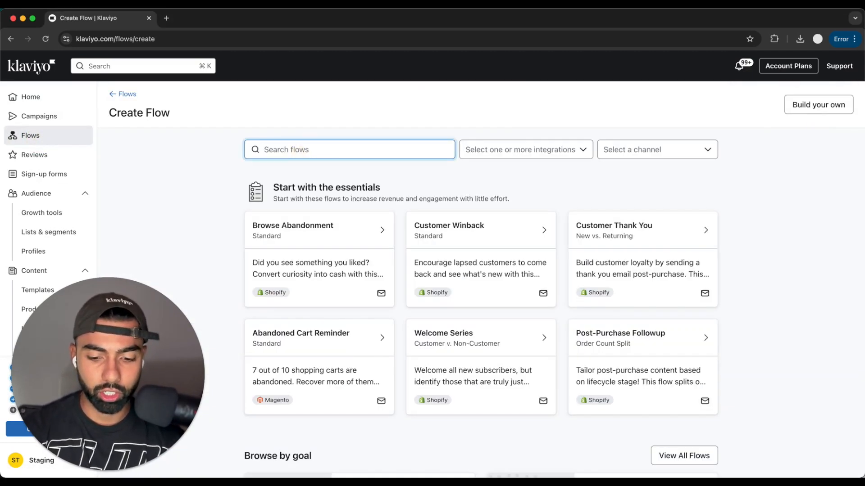
pyautogui.write('welcome')
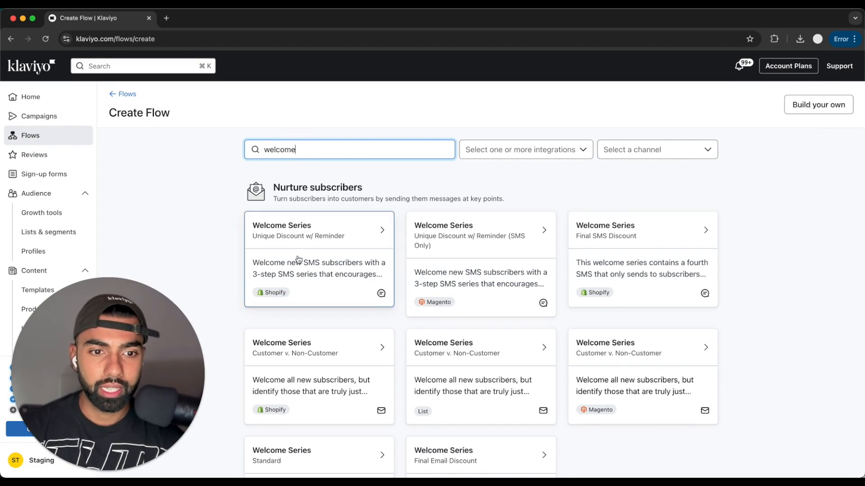
pyautogui.scroll(-3, 272, 253)
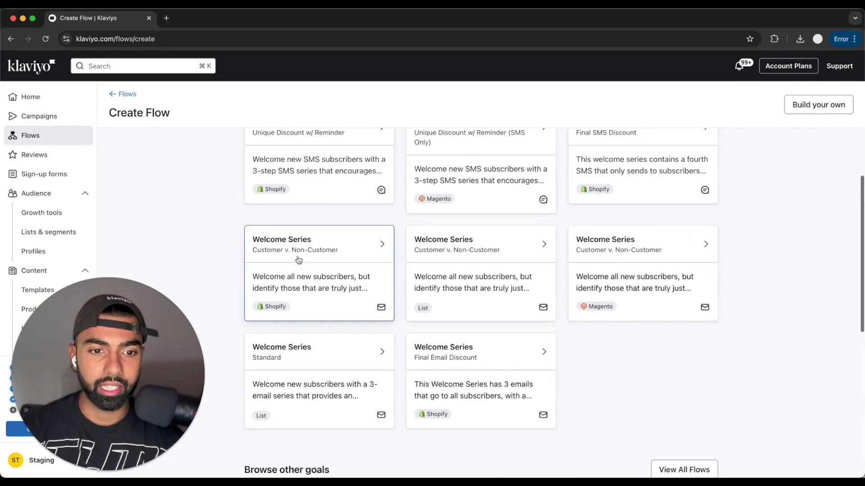
pyautogui.click(271, 369)
# Name the flow "Welcome Series" and create it with the Newsletter list as its trigger
pyautogui.click(300, 224)
pyautogui.doubleClick(299, 224)
pyautogui.press('BackSpace')
pyautogui.press('BackSpace')
pyautogui.press('BackSpace')
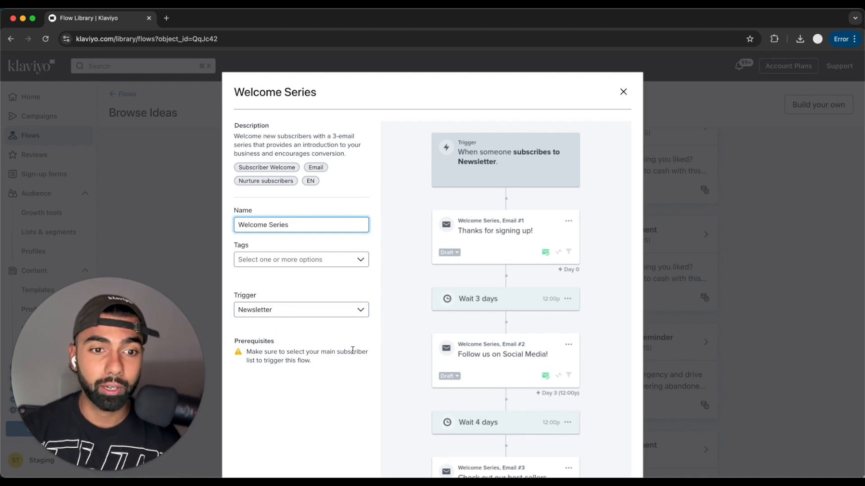
pyautogui.scroll(-1, 353, 350)
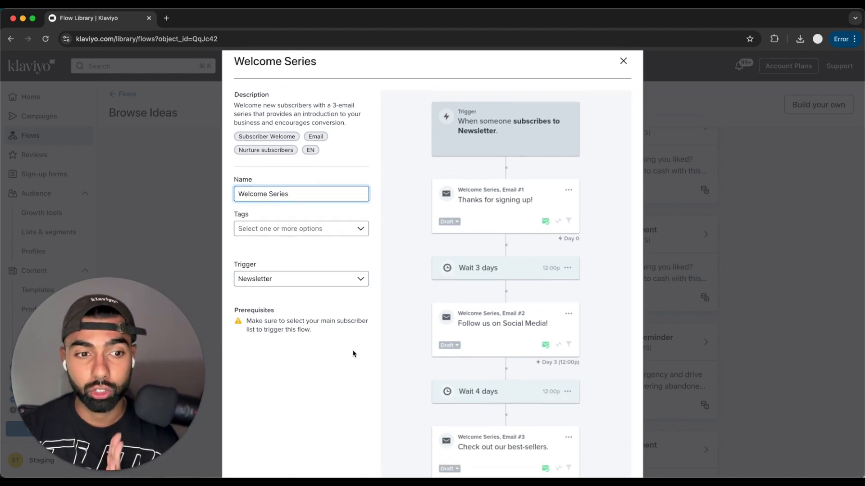
pyautogui.scroll(-1, 353, 354)
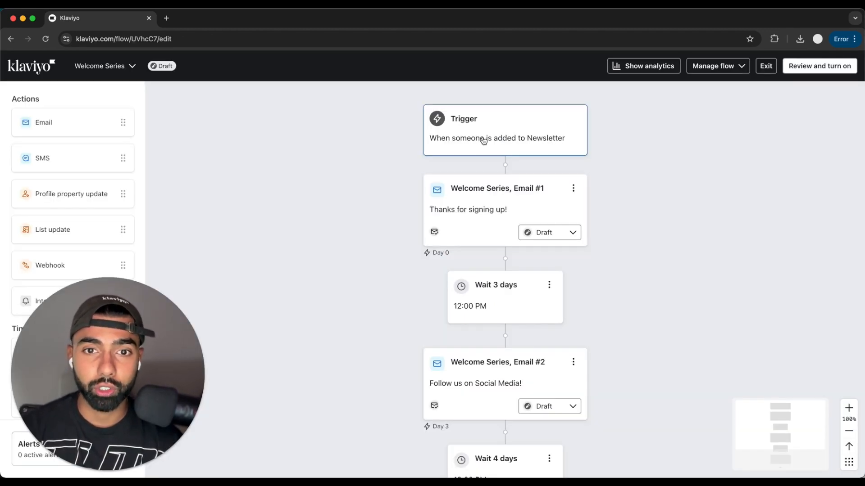
# Add a profile filter to the flow trigger for what someone has done, using Shopify's Placed Order metric
pyautogui.click(513, 127)
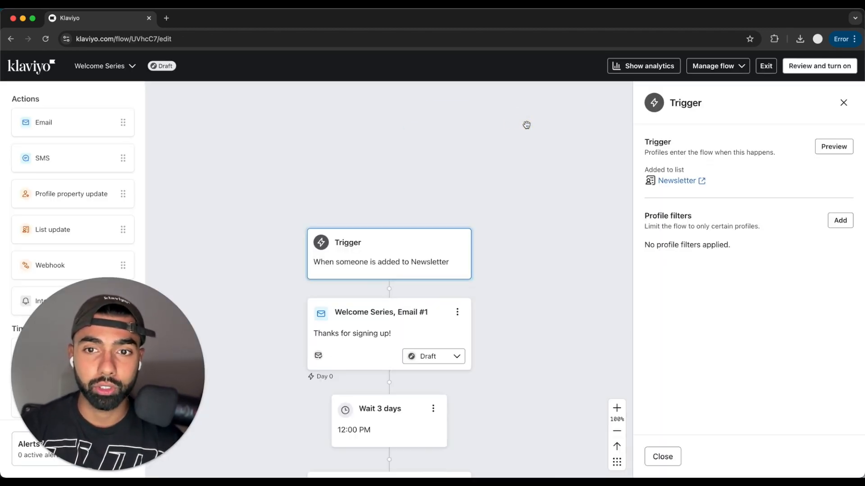
pyautogui.click(838, 220)
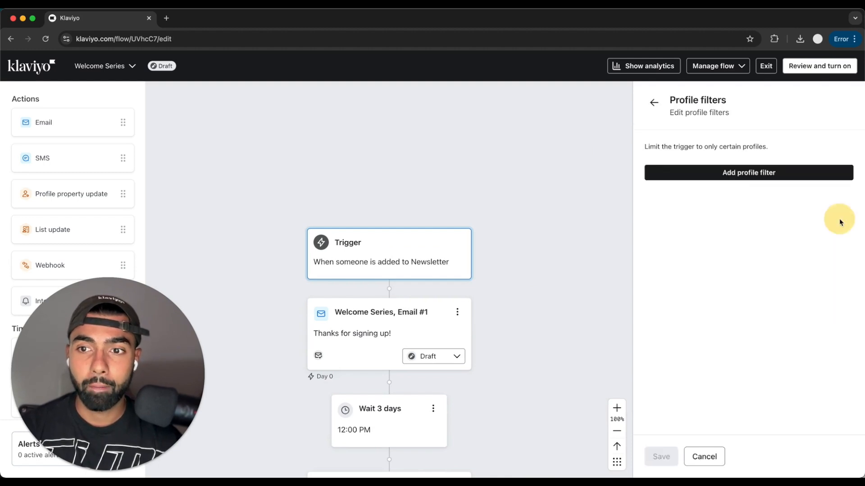
pyautogui.click(766, 176)
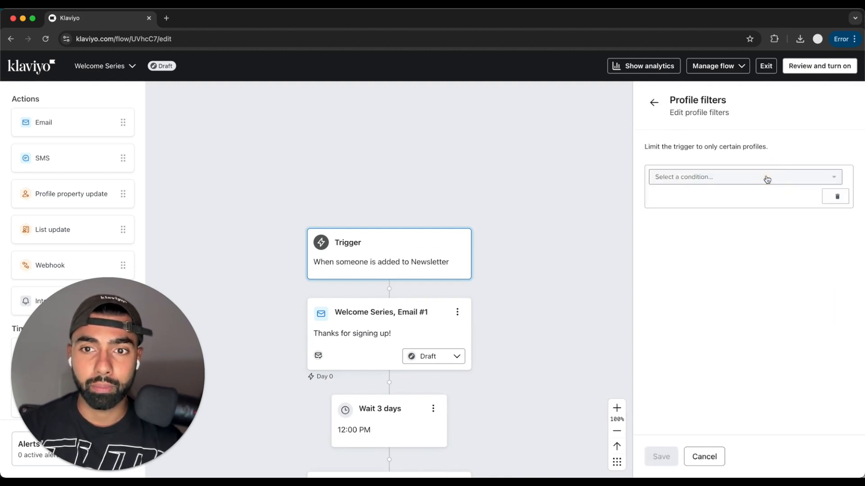
pyautogui.click(763, 177)
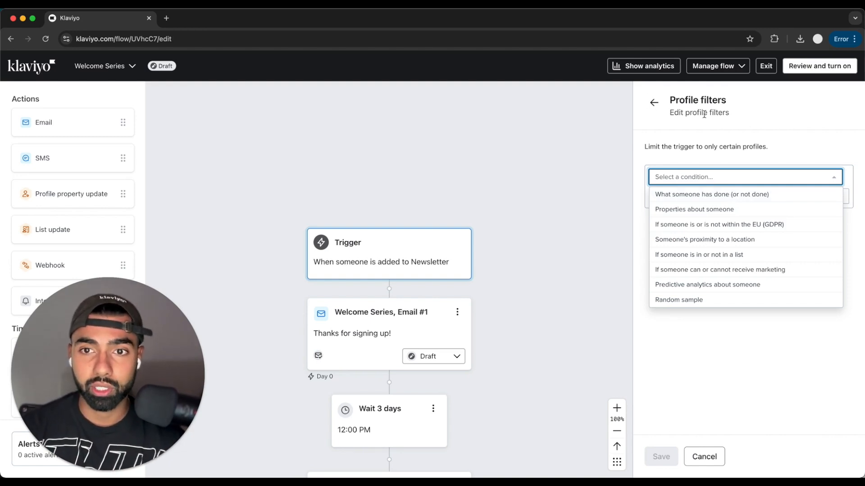
pyautogui.click(691, 199)
pyautogui.click(731, 197)
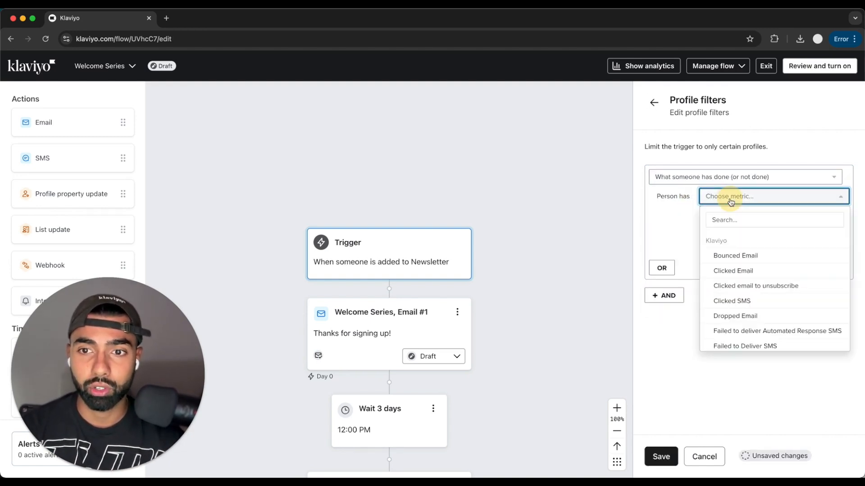
pyautogui.click(741, 221)
pyautogui.write('plac')
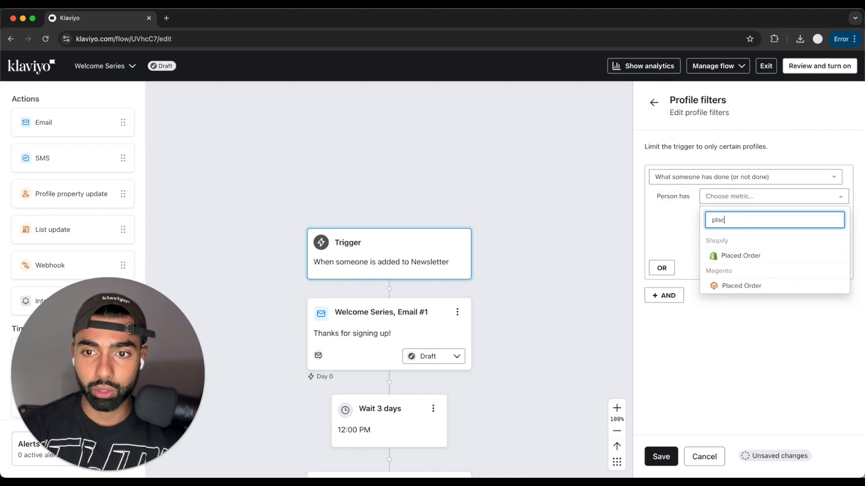
pyautogui.click(742, 253)
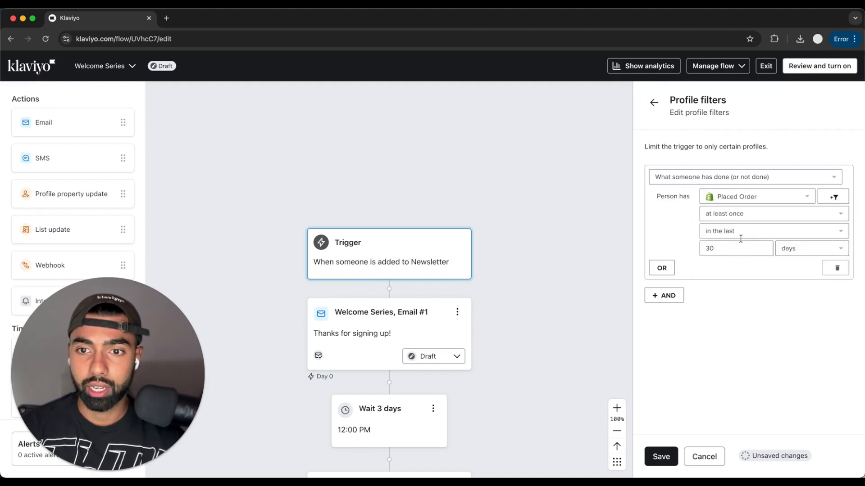
# Set the Placed Order condition to zero times since starting this flow and save the profile filter
pyautogui.click(736, 218)
pyautogui.click(734, 246)
pyautogui.click(733, 231)
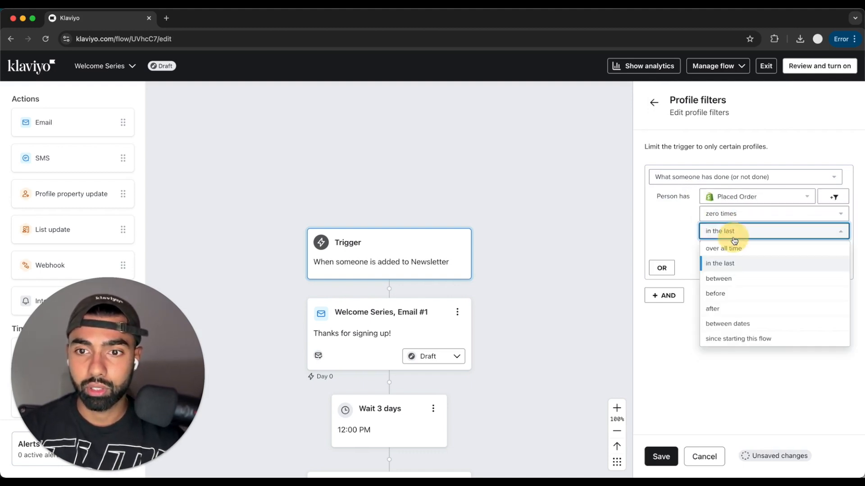
pyautogui.click(748, 338)
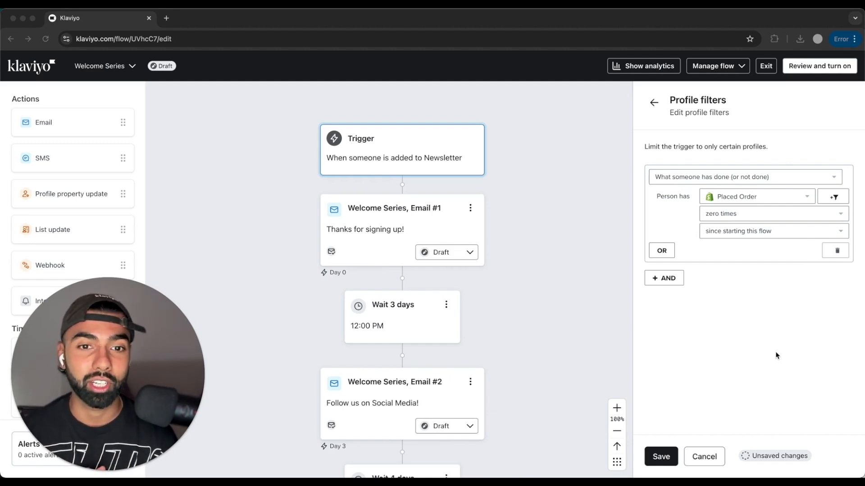
pyautogui.click(655, 458)
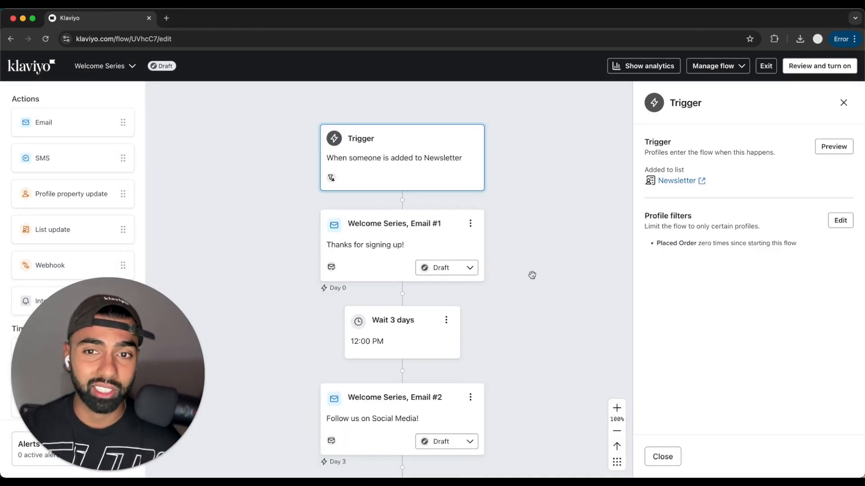
# Open the details of Welcome Series, Email #1 and view its template preview
pyautogui.scroll(-5, 532, 275)
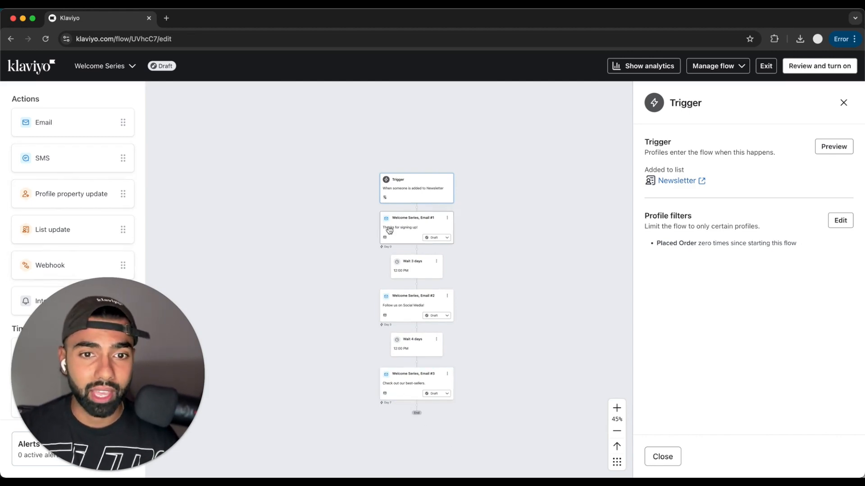
pyautogui.click(390, 230)
pyautogui.scroll(-5, 841, 309)
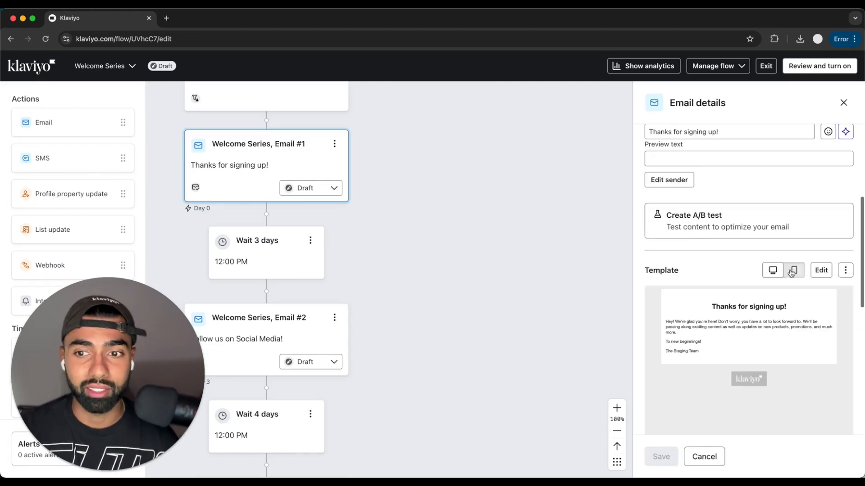
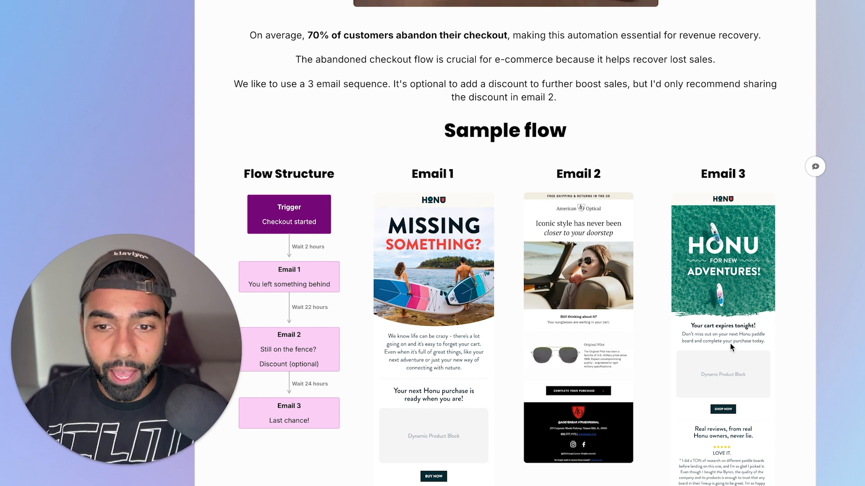
# Examine the abandoned checkout guide's sample flow structure and its three example emails
pyautogui.scroll(-1, 720, 367)
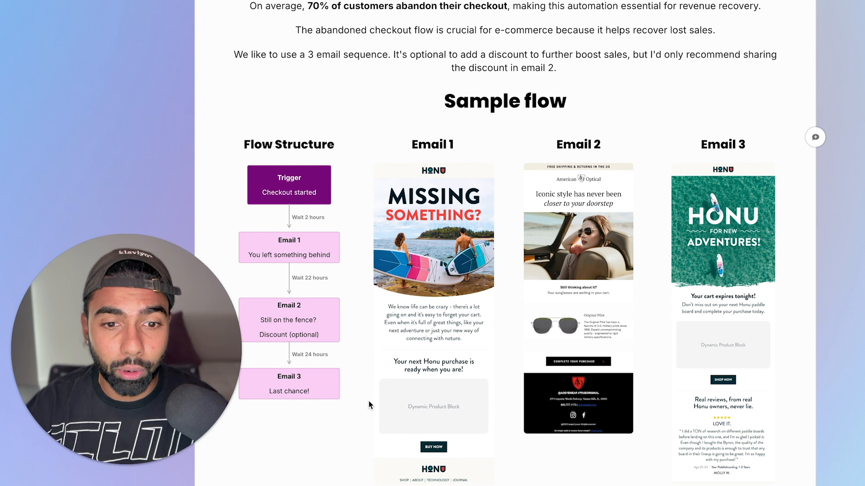
pyautogui.scroll(-1, 710, 351)
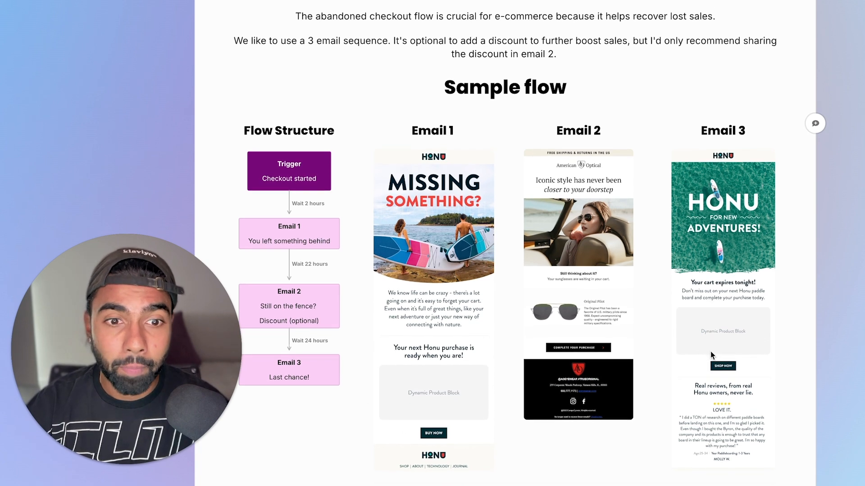
# Review the rest of the abandoned checkout sample flow and move on to the guide's Klaviyo Tutorial section
pyautogui.scroll(-1, 710, 351)
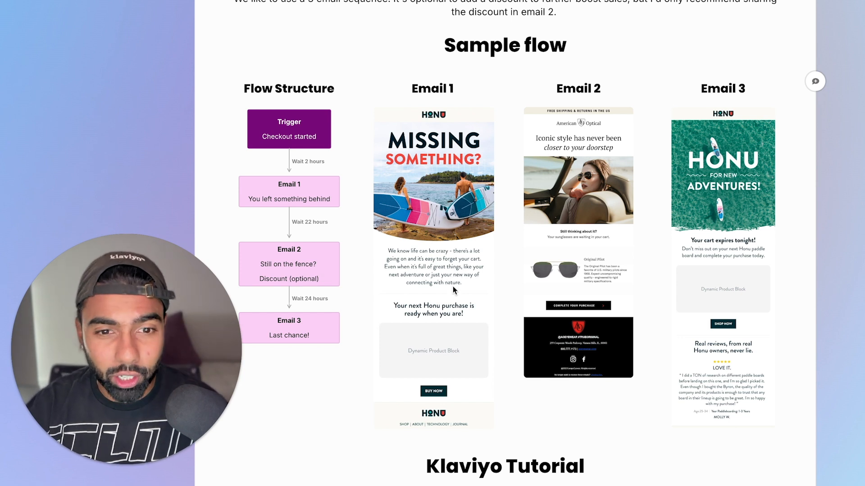
pyautogui.scroll(-1, 407, 346)
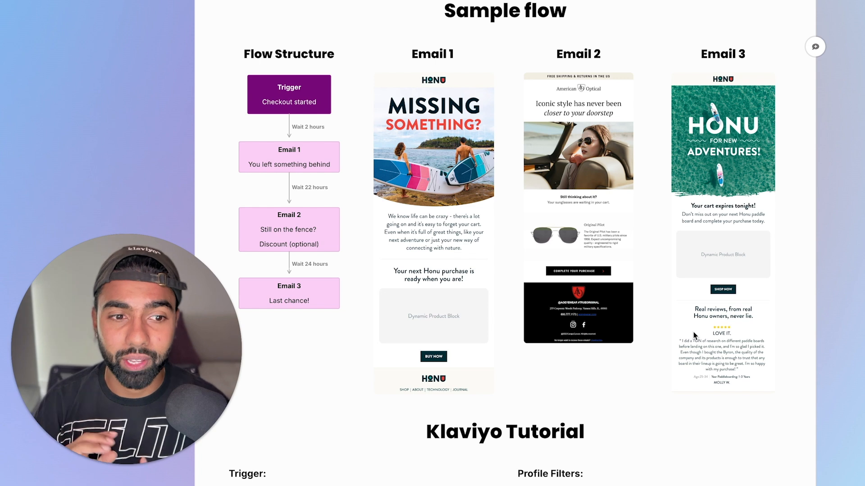
pyautogui.scroll(-8, 644, 328)
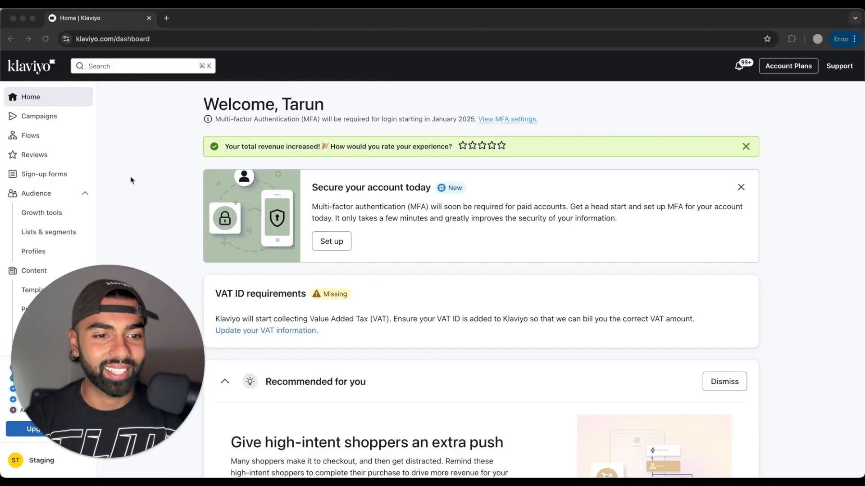
# Start a new flow in Klaviyo, search the flow library for "cart", and open Shopify's Abandoned Cart Reminder - Standard (Email & SMS)
pyautogui.click(30, 136)
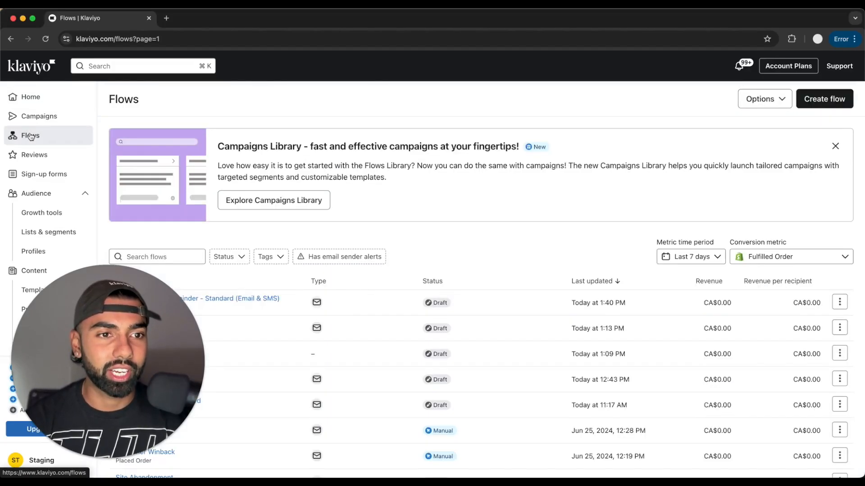
pyautogui.click(820, 134)
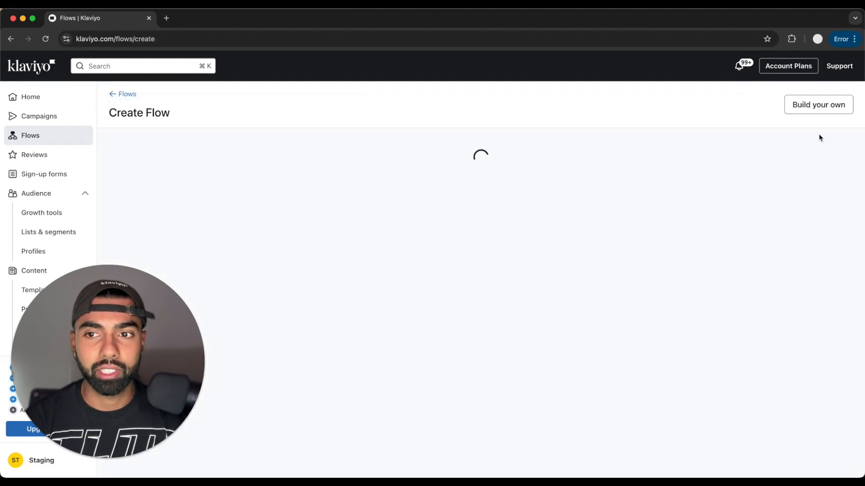
pyautogui.click(293, 149)
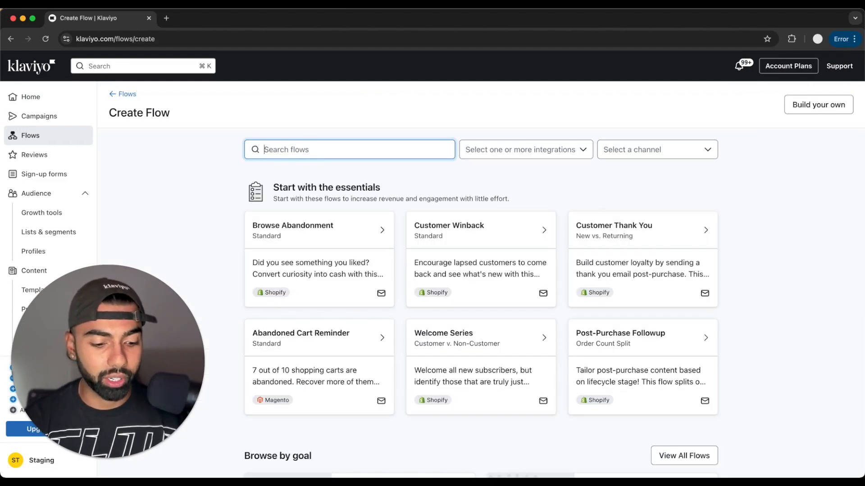
pyautogui.write('cart')
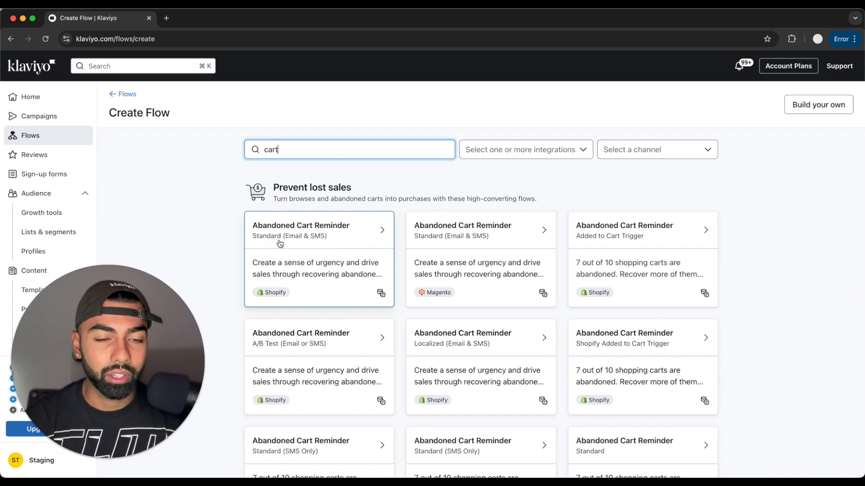
pyautogui.click(313, 244)
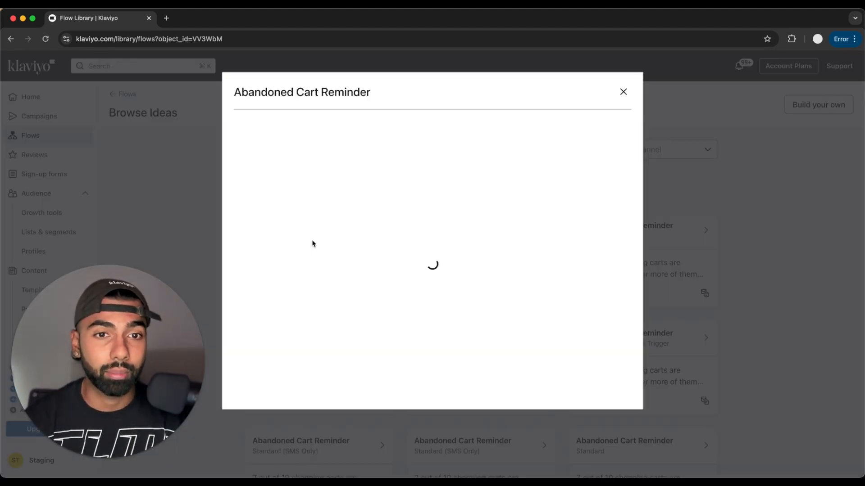
# Name the flow "Abandoned Checkout" and create it from the template
pyautogui.click(324, 266)
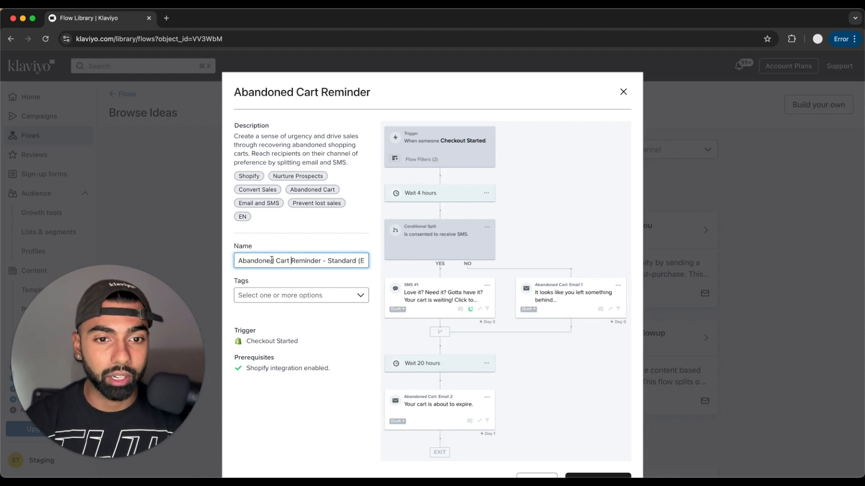
pyautogui.moveTo(276, 262); pyautogui.dragTo(472, 265)
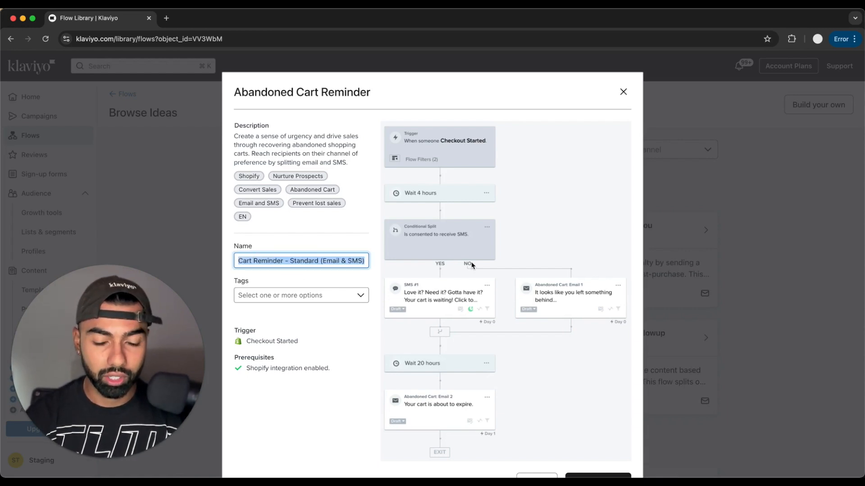
pyautogui.press('BackSpace')
pyautogui.write('Checkout')
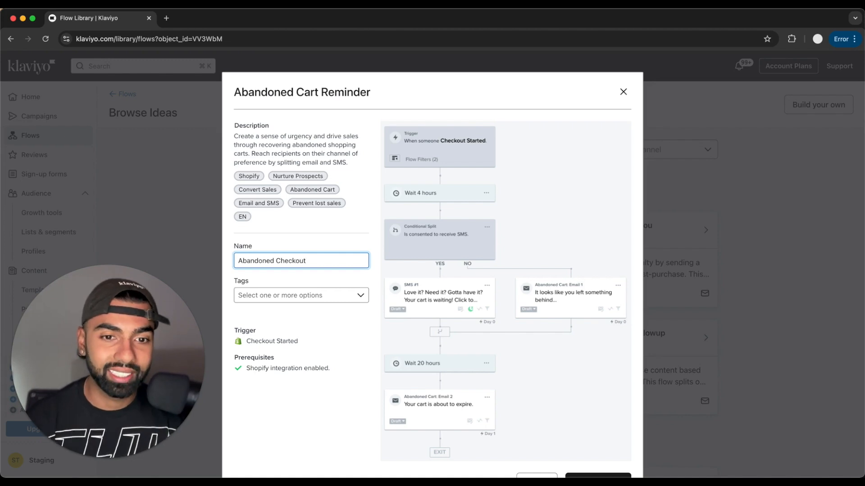
pyautogui.scroll(-2, 330, 335)
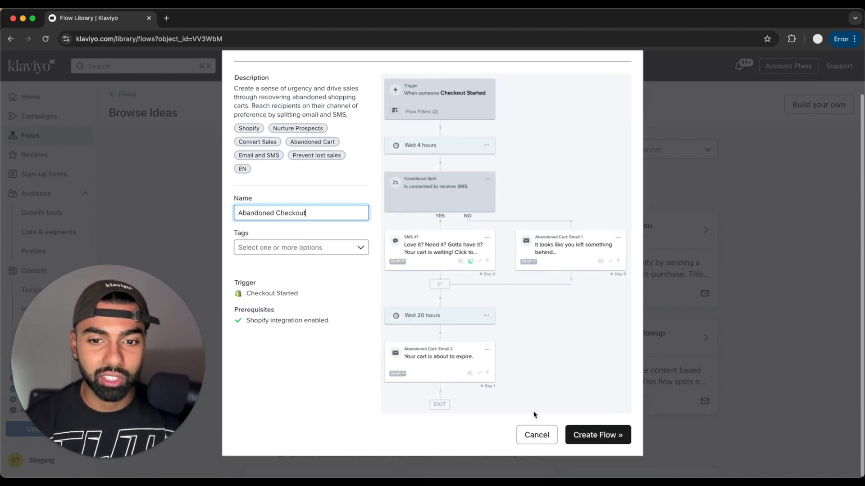
pyautogui.click(600, 444)
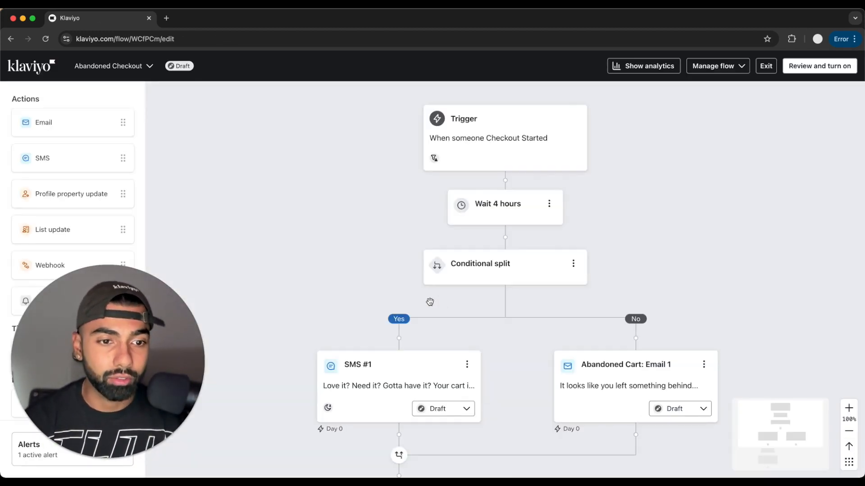
# Delete the conditional split together with its Yes path containing SMS #1, keeping the email path
pyautogui.scroll(-5, 508, 323)
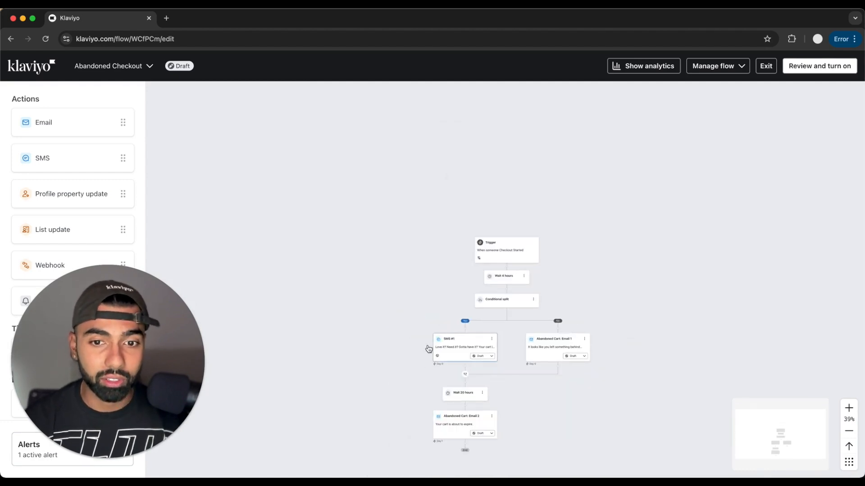
pyautogui.click(468, 348)
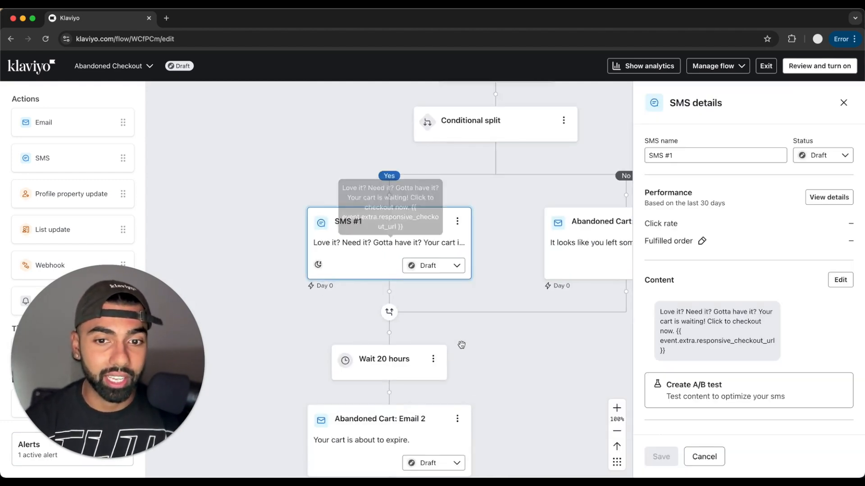
pyautogui.scroll(-2, 463, 340)
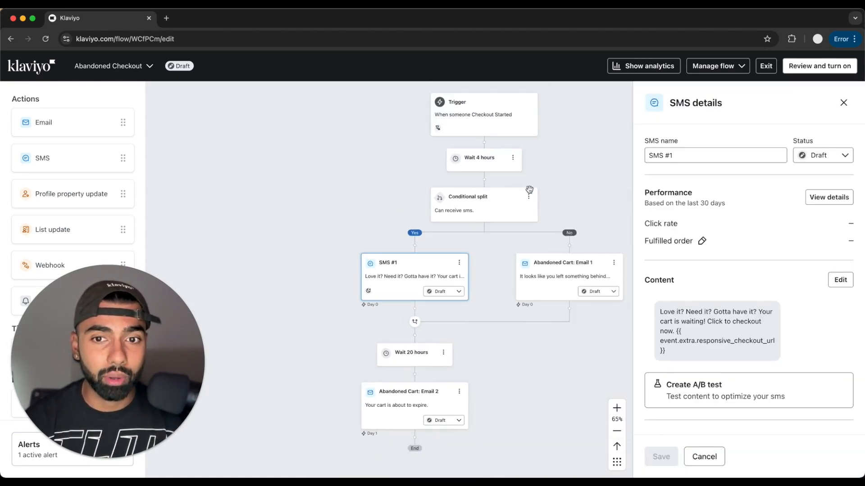
pyautogui.click(529, 197)
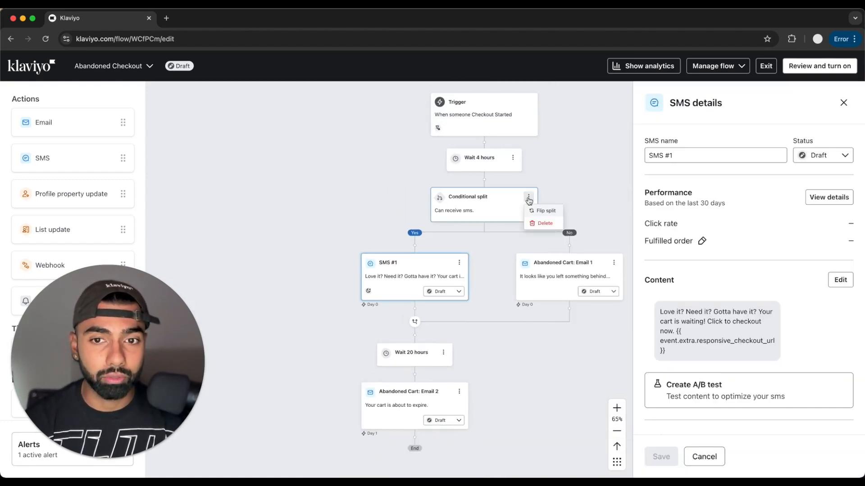
pyautogui.click(539, 225)
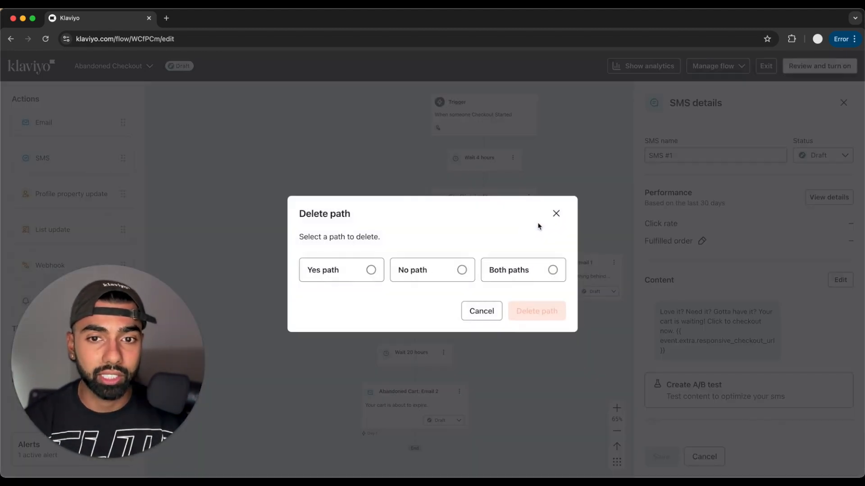
pyautogui.click(355, 275)
pyautogui.click(537, 326)
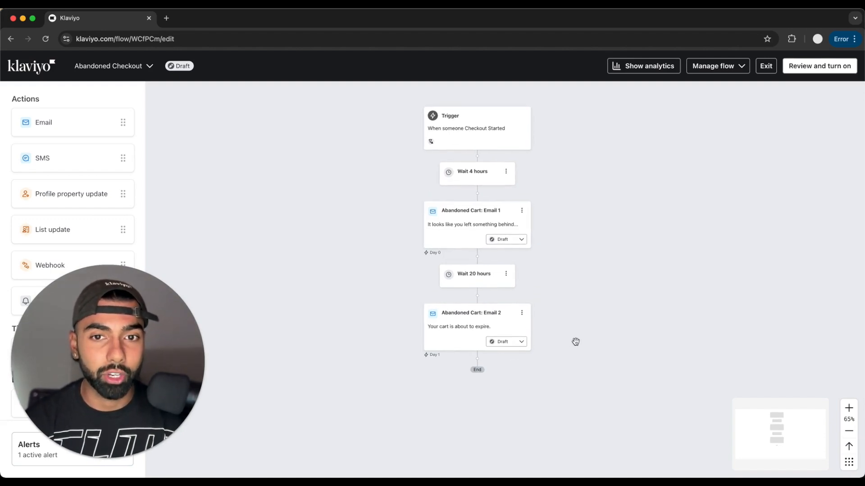
# Open the details of the Checkout Started trigger and review its two profile filters
pyautogui.scroll(3, 575, 342)
pyautogui.click(486, 280)
pyautogui.scroll(5, 487, 280)
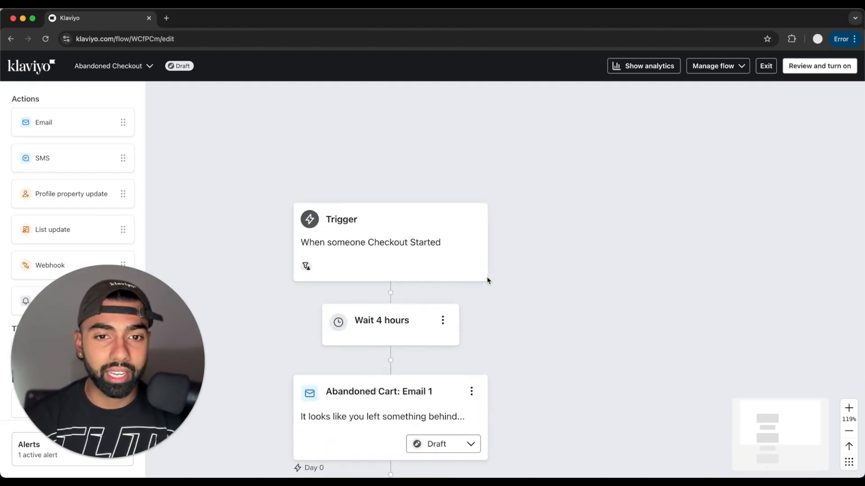
pyautogui.scroll(1, 487, 280)
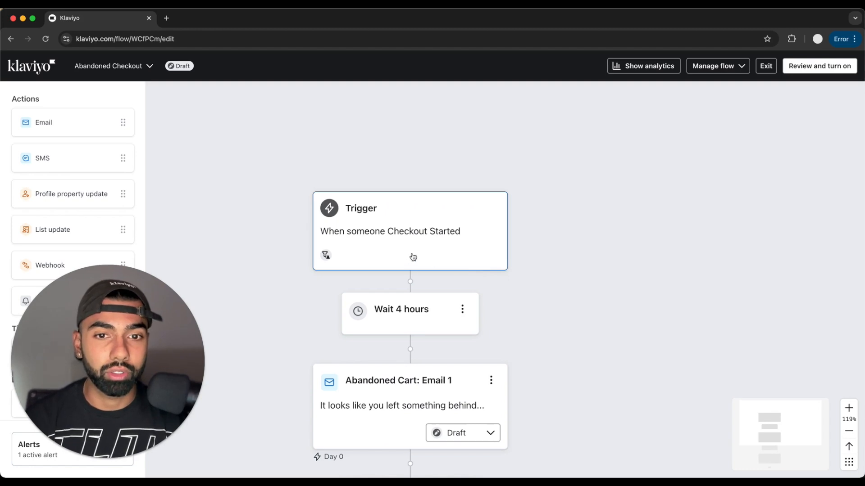
pyautogui.click(409, 254)
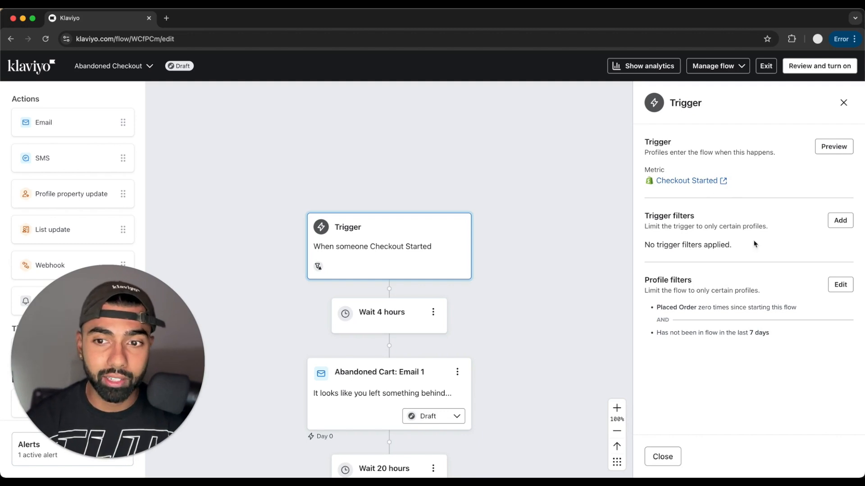
pyautogui.moveTo(653, 307)
pyautogui.mouseDown()
pyautogui.moveTo(777, 308)
pyautogui.moveTo(791, 318)
pyautogui.moveTo(685, 329)
pyautogui.moveTo(653, 321)
pyautogui.mouseUp()
pyautogui.click(765, 335)
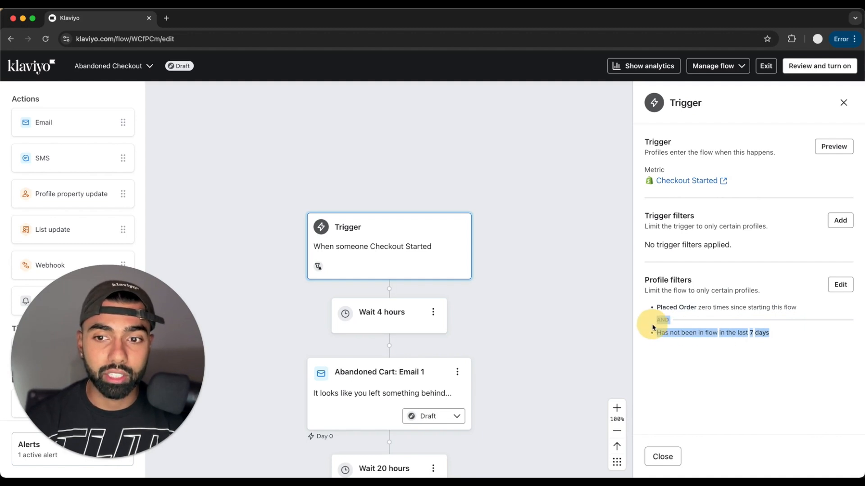
# Inspect the profile filter settings, including the period for skipping repeat entrants, and leave the editor without changes
pyautogui.click(840, 285)
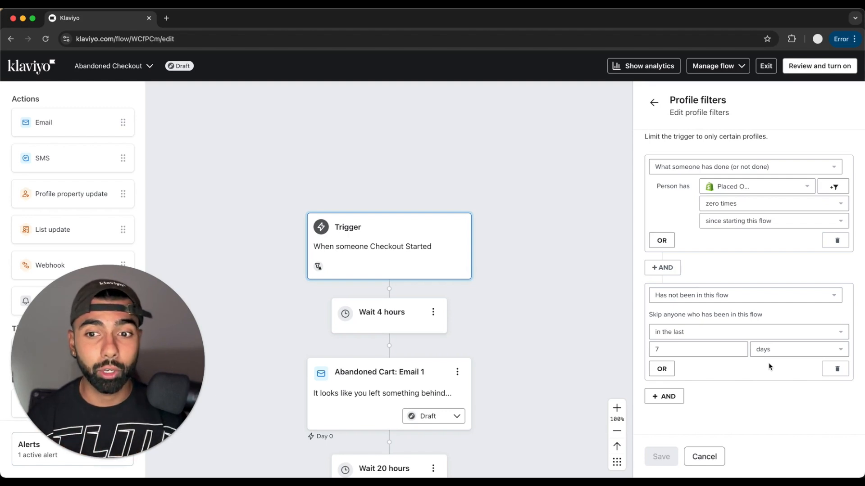
pyautogui.click(670, 349)
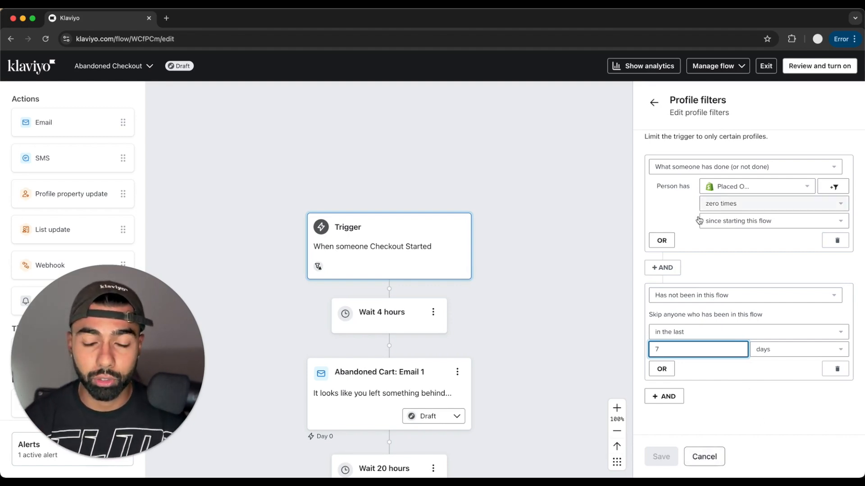
pyautogui.click(714, 459)
# Set the time delay before Abandoned Cart: Email 1 to 2 hours and save it
pyautogui.scroll(-3, 559, 299)
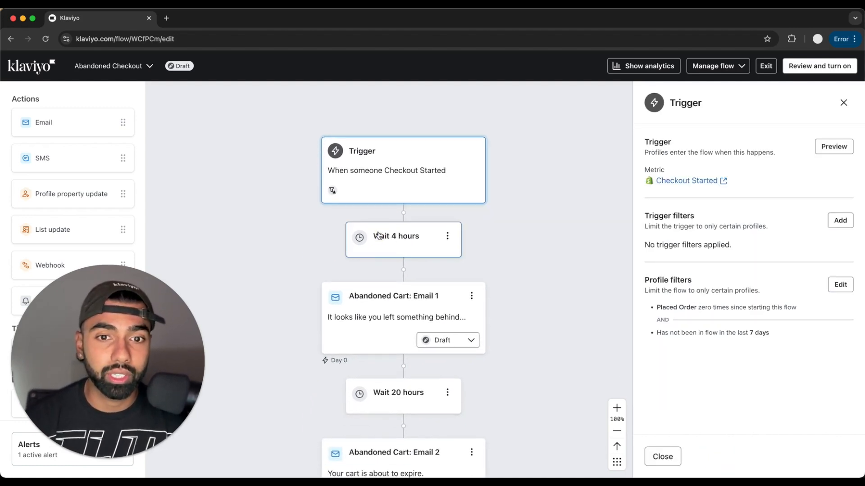
pyautogui.click(417, 240)
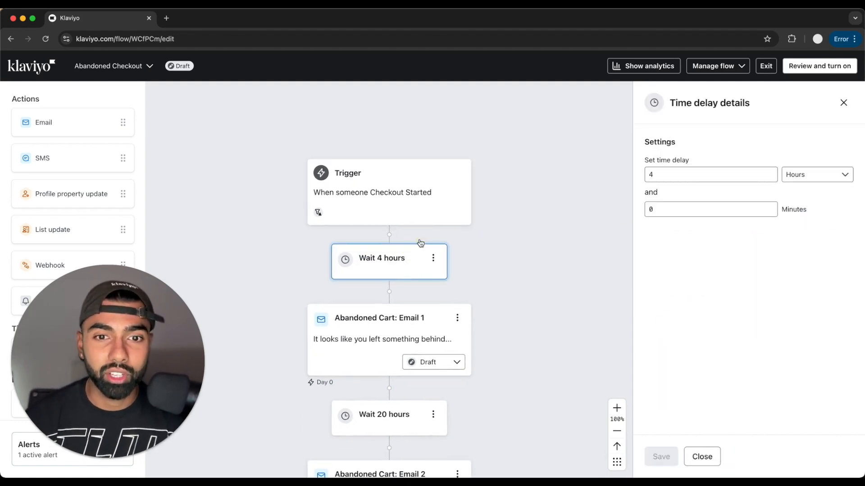
pyautogui.click(700, 174)
pyautogui.press('BackSpace')
pyautogui.write('0')
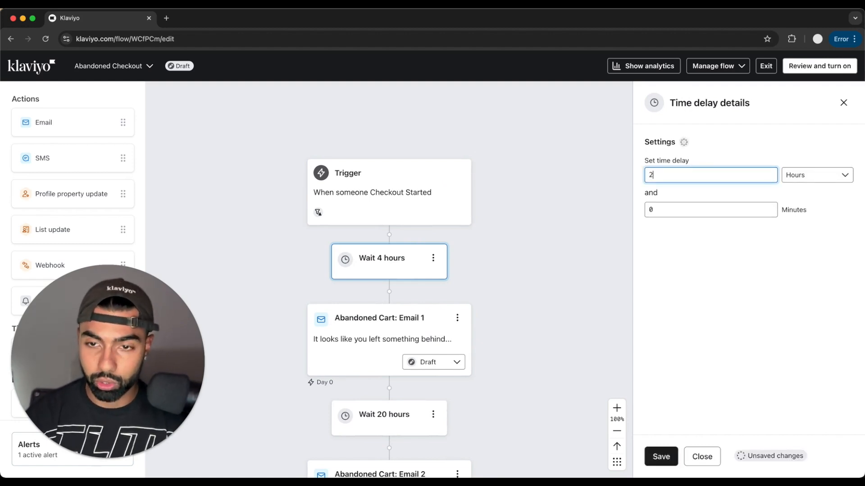
pyautogui.click(660, 462)
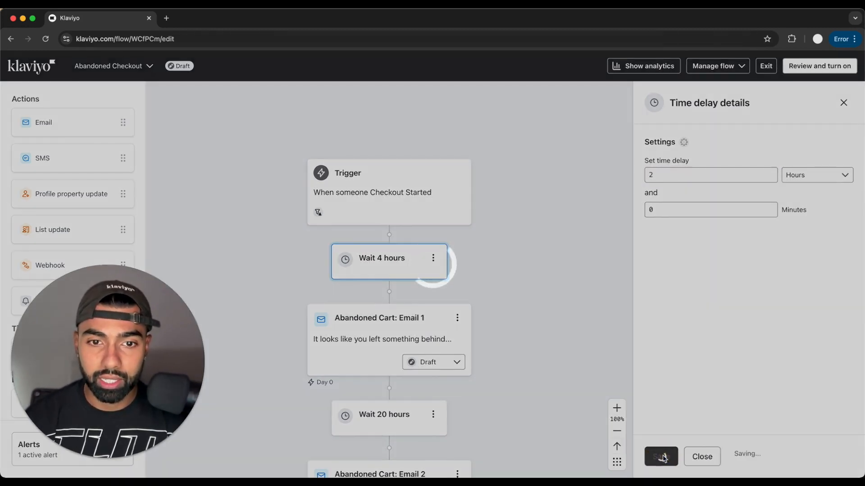
# Set the time delay between Abandoned Cart: Email 1 and Email 2 to 22 hours and save it
pyautogui.click(369, 419)
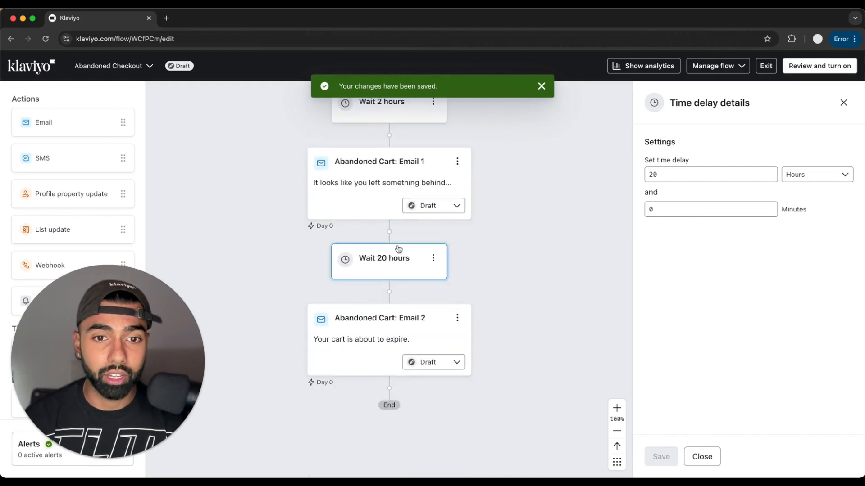
pyautogui.click(676, 175)
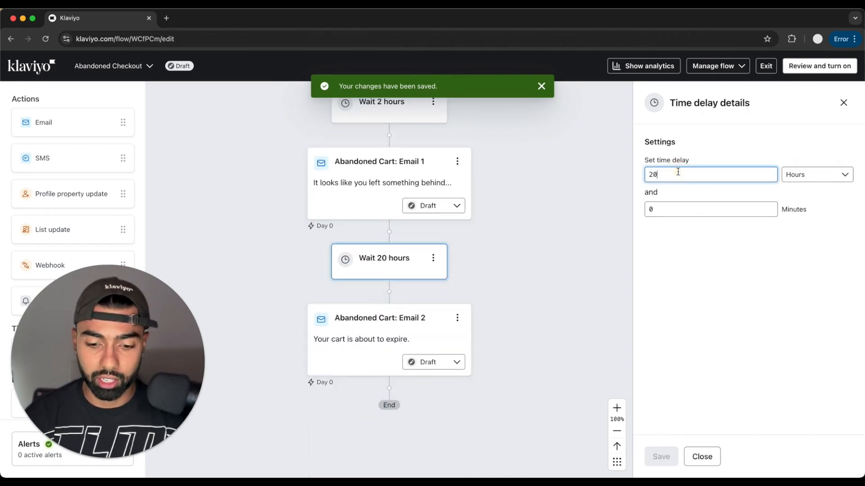
pyautogui.press('BackSpace')
pyautogui.write('2')
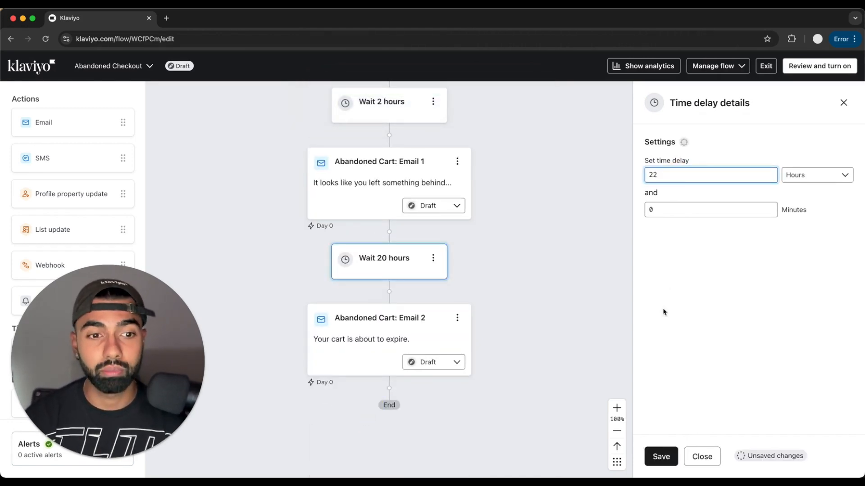
pyautogui.click(663, 456)
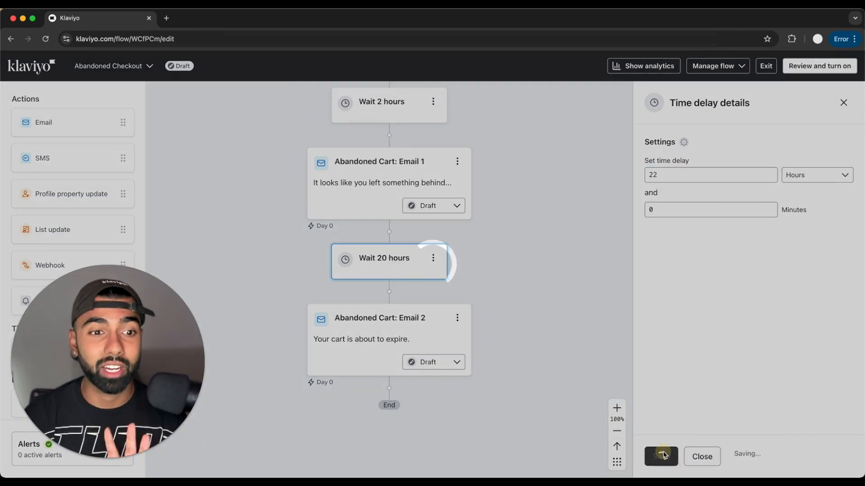
pyautogui.scroll(3, 443, 370)
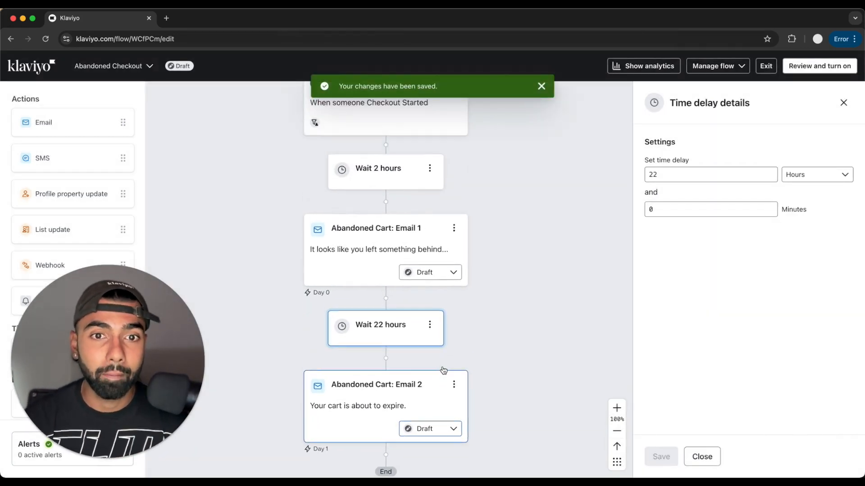
pyautogui.scroll(3, 443, 370)
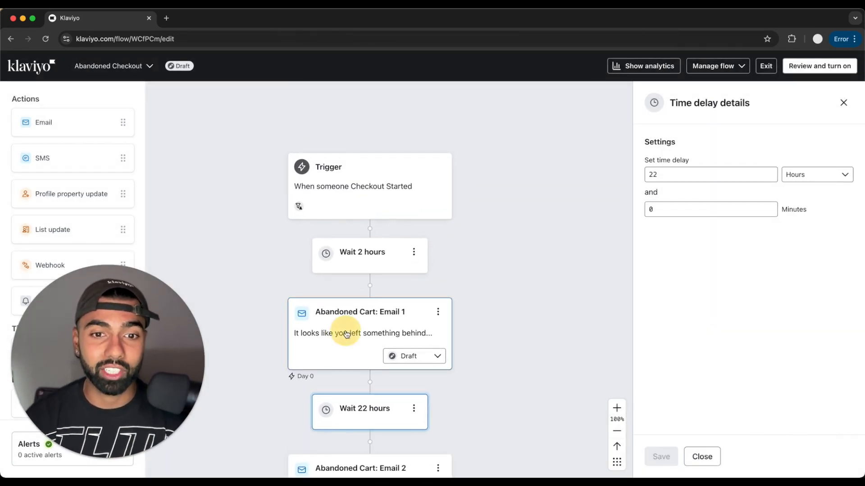
# Open the details of Abandoned Cart: Email 1 and review the email steps and delays in the Abandoned Checkout flow
pyautogui.click(346, 334)
pyautogui.scroll(-3, 787, 333)
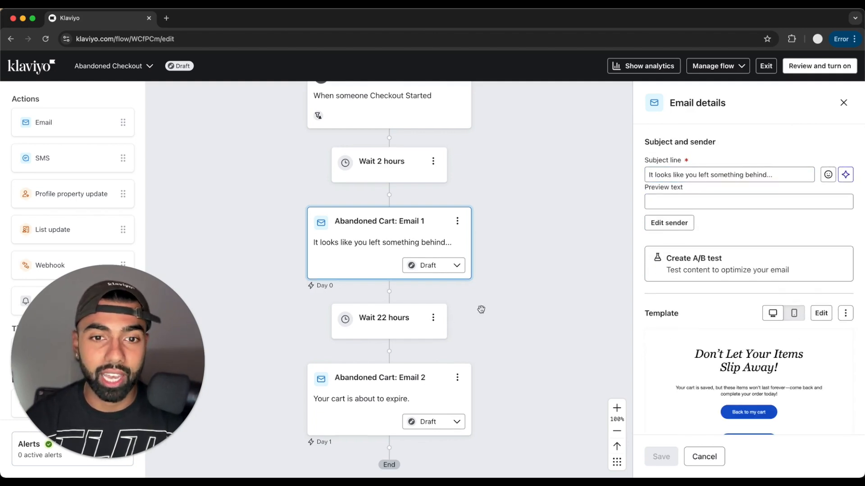
pyautogui.scroll(-3, 481, 309)
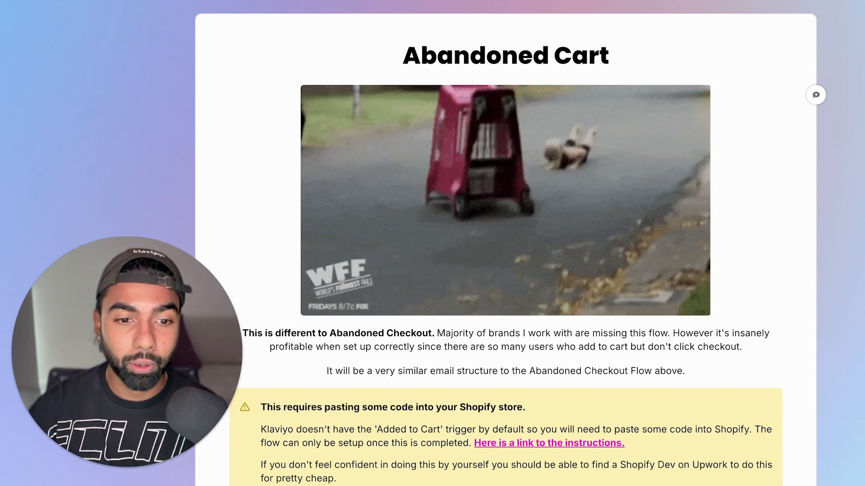
# Switch to the guide document and read its Abandoned Cart section, including the Shopify code requirement and the three-email sample flow
pyautogui.scroll(-2, 707, 370)
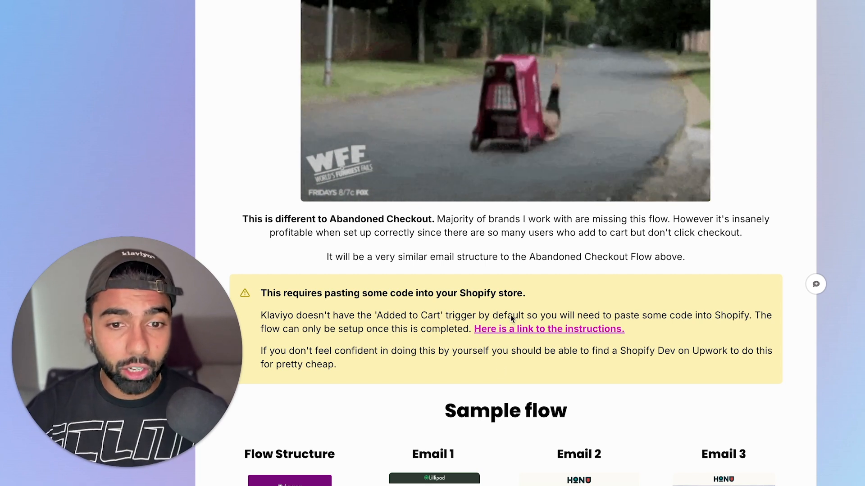
pyautogui.moveTo(504, 333)
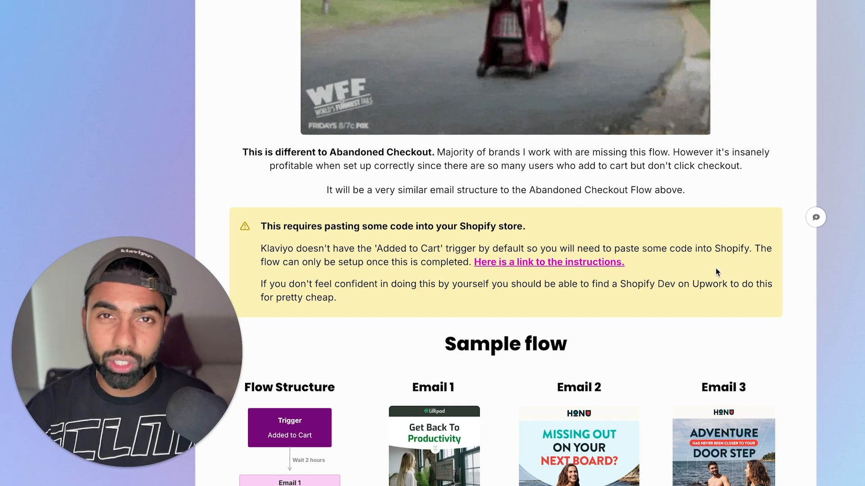
pyautogui.scroll(-5, 365, 350)
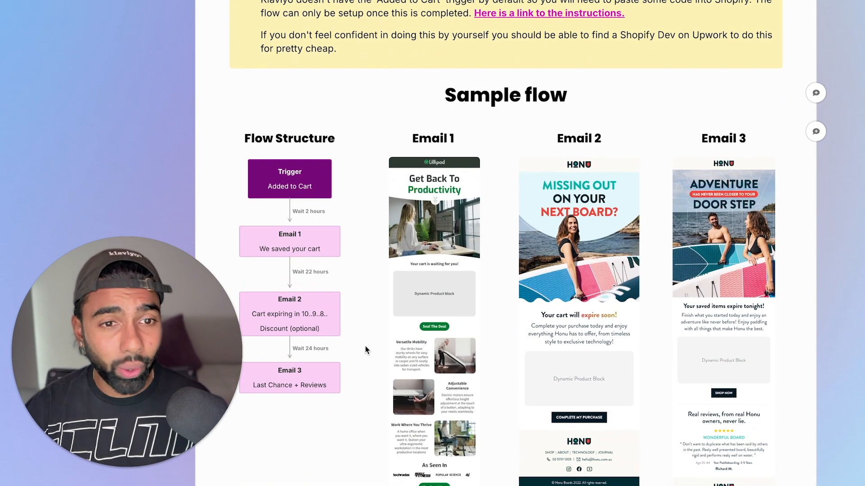
pyautogui.scroll(-1, 328, 255)
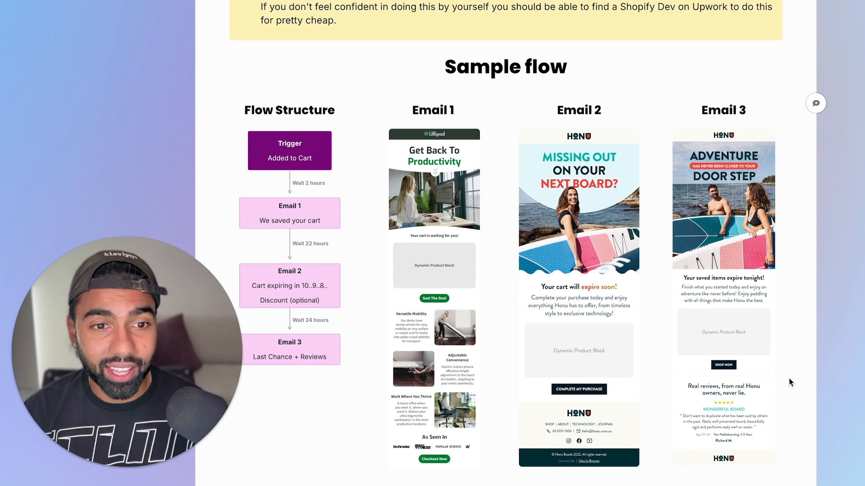
pyautogui.scroll(-8, 789, 383)
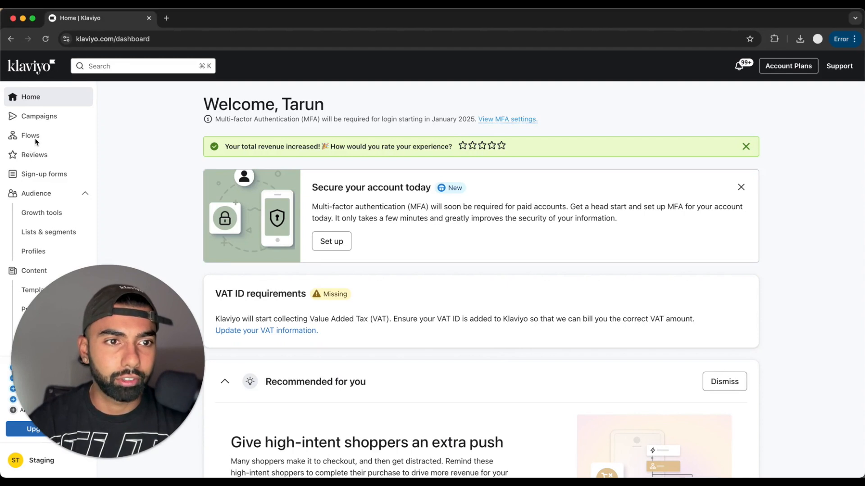
# Switch to Klaviyo and create a new flow from scratch named Abandoned Cart
pyautogui.click(25, 140)
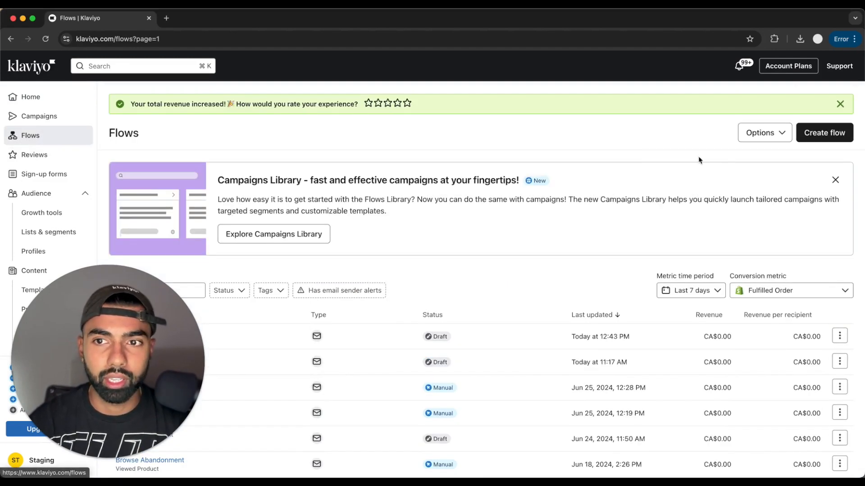
pyautogui.click(814, 132)
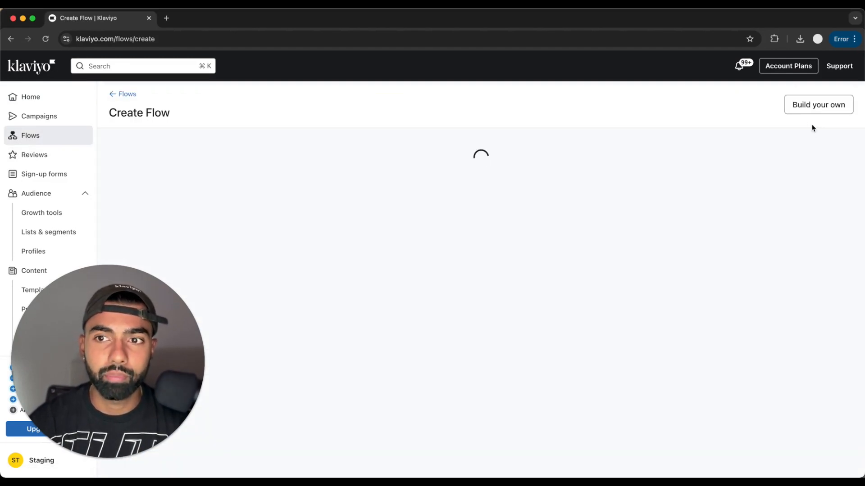
pyautogui.click(826, 107)
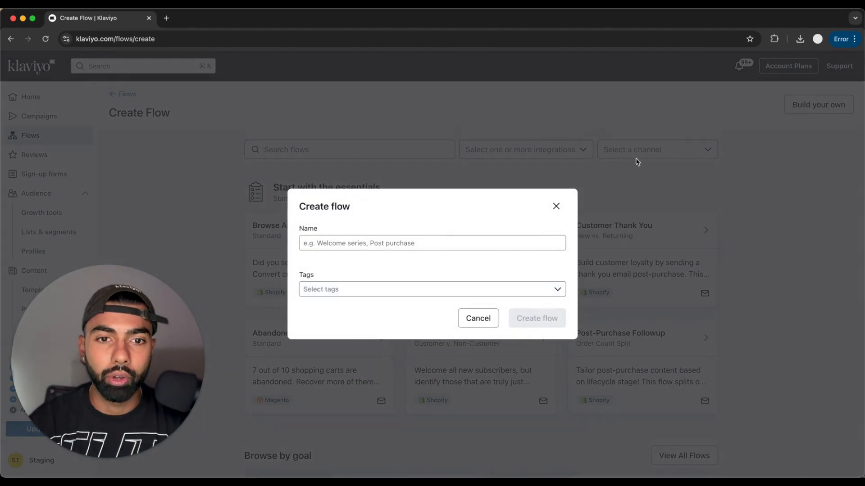
pyautogui.click(339, 242)
pyautogui.write('Abandoned Cart')
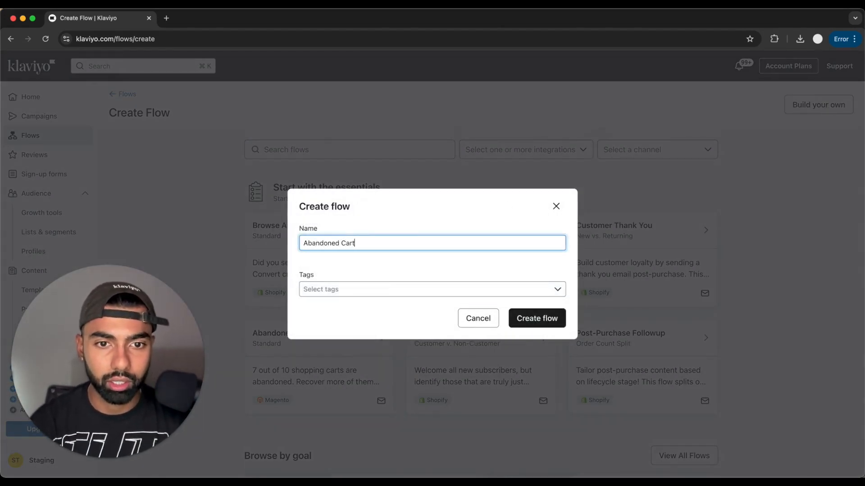
pyautogui.click(561, 321)
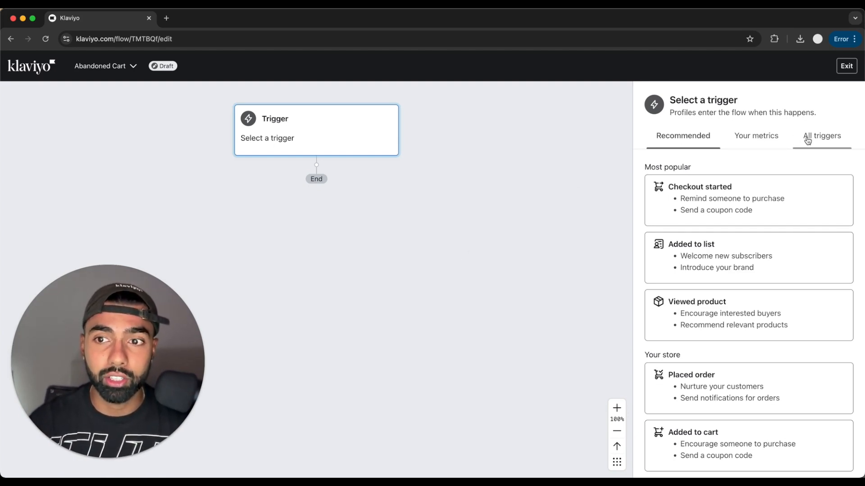
# Choose the Shopify metric Added to Cart as the flow's trigger
pyautogui.click(814, 139)
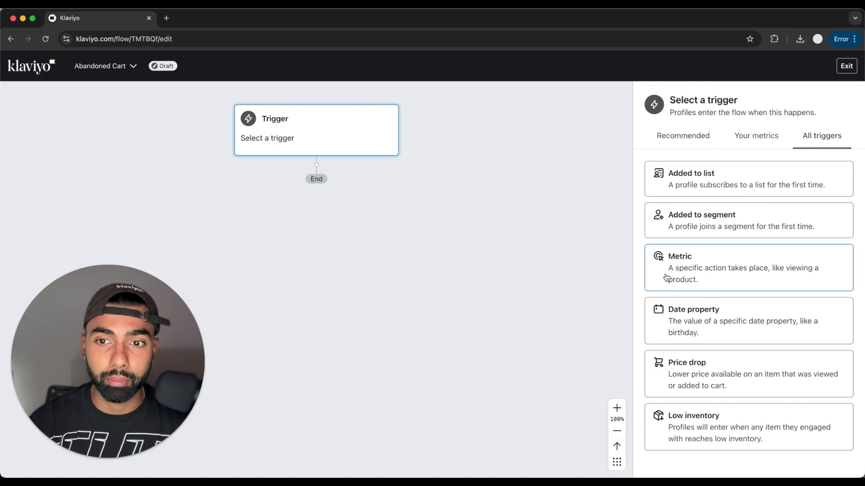
pyautogui.click(666, 276)
pyautogui.click(681, 227)
pyautogui.write('add')
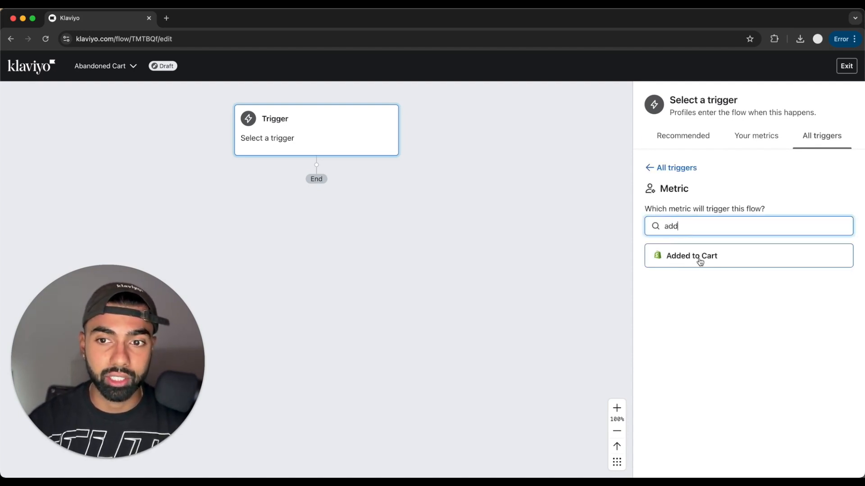
pyautogui.click(679, 260)
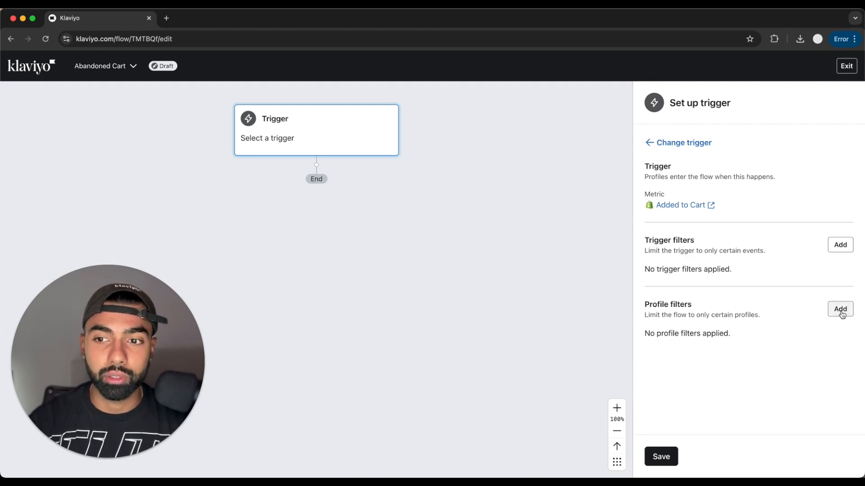
# Add a profile filter for what someone has done (or not done), based on the Shopify metric Checkout Started
pyautogui.click(841, 311)
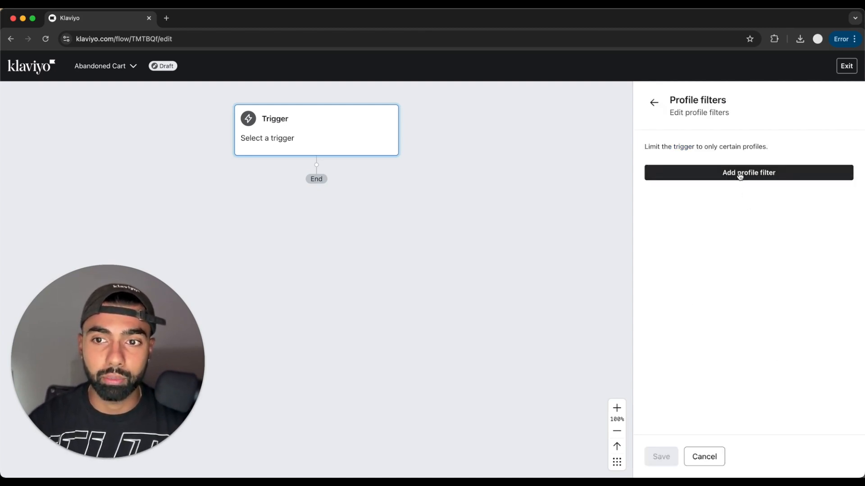
pyautogui.click(739, 173)
pyautogui.click(707, 179)
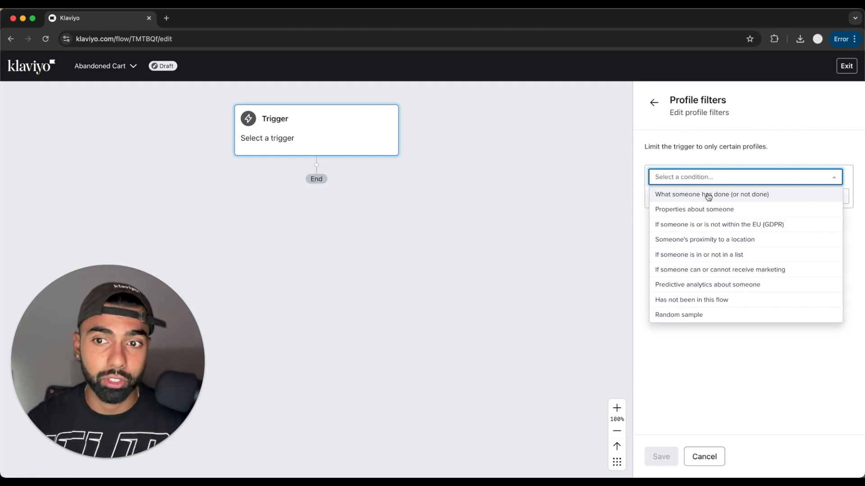
pyautogui.click(708, 195)
pyautogui.click(715, 196)
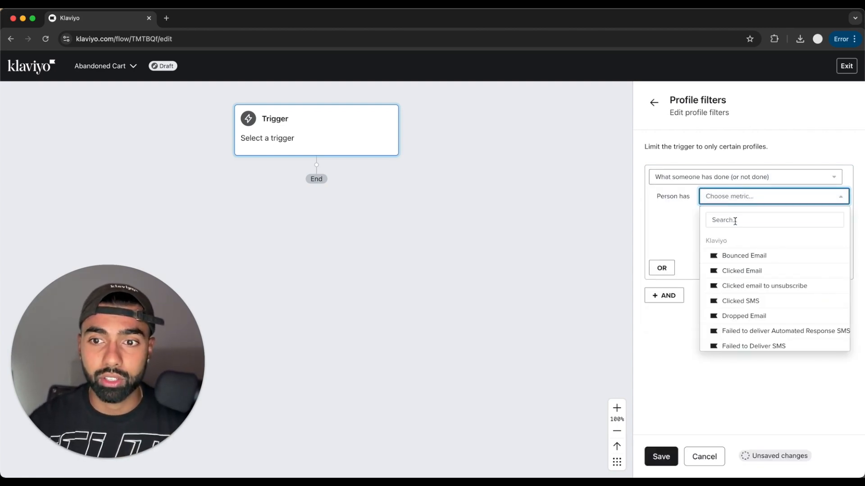
pyautogui.click(735, 221)
pyautogui.write('bs')
pyautogui.press('BackSpace')
pyautogui.press('BackSpace')
pyautogui.write('check')
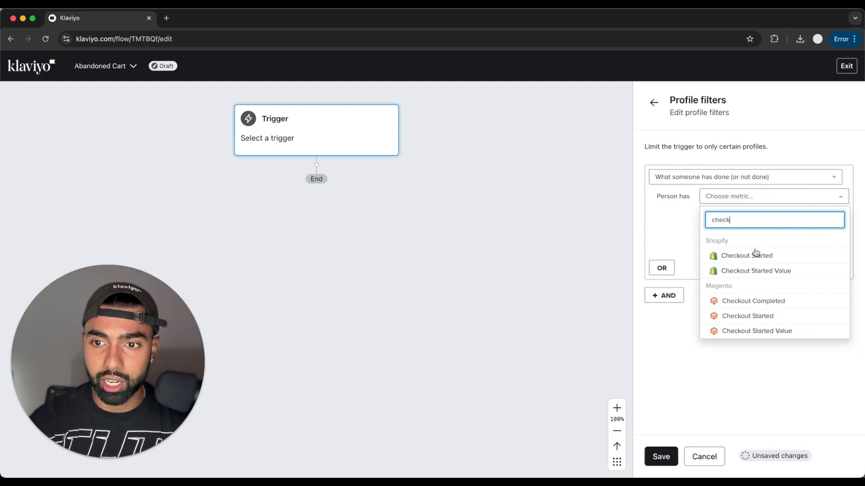
pyautogui.click(750, 256)
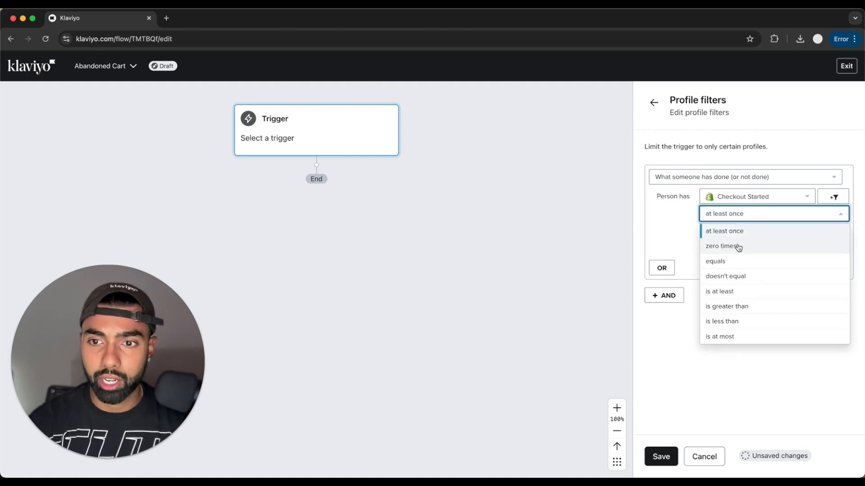
# Set the Checkout Started filter to zero times since starting this flow
pyautogui.click(735, 248)
pyautogui.click(749, 230)
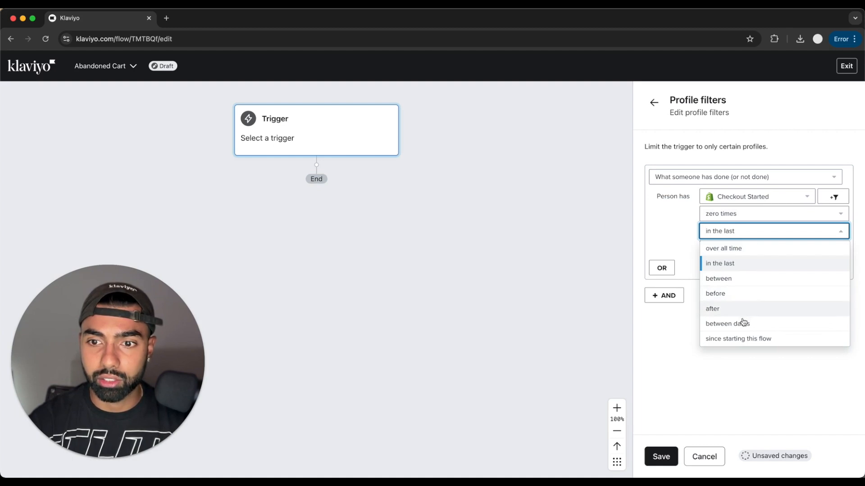
pyautogui.click(743, 340)
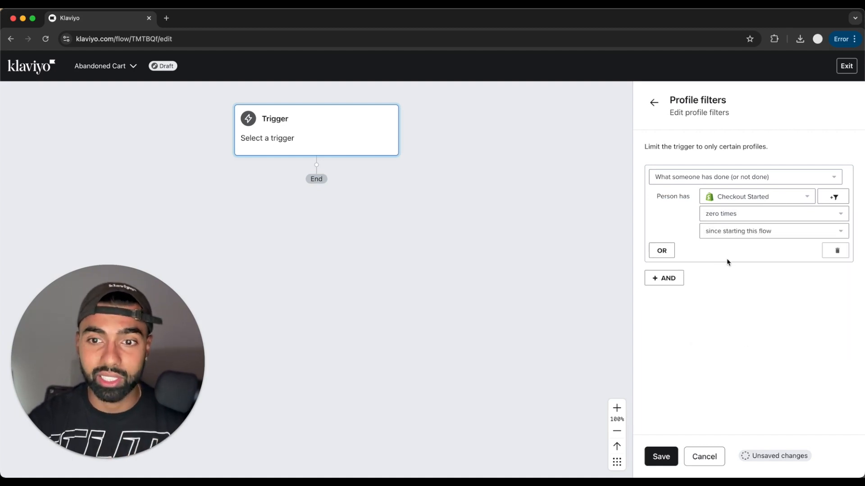
# Add an AND condition requiring that the person has placed a Shopify order zero times since starting this flow
pyautogui.click(662, 280)
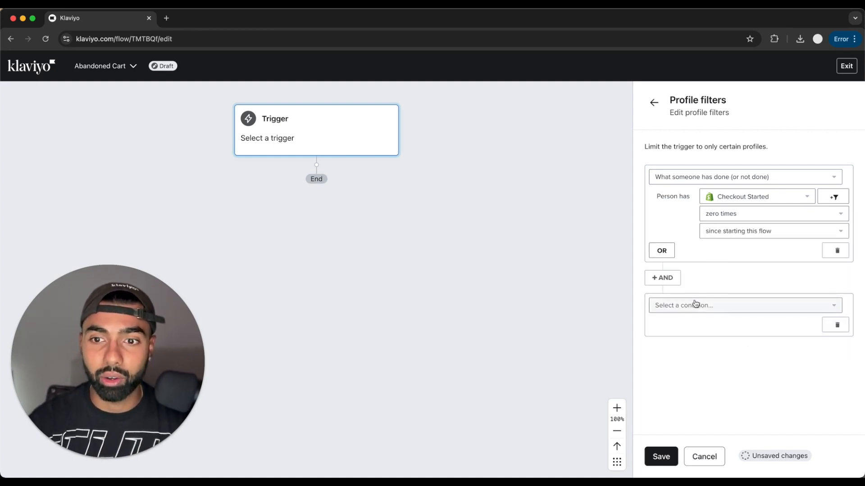
pyautogui.click(696, 305)
pyautogui.click(701, 323)
pyautogui.click(725, 324)
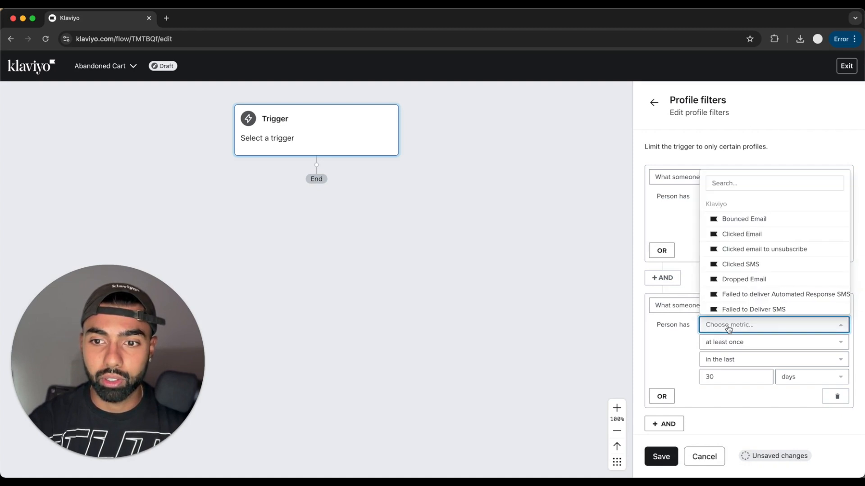
pyautogui.click(751, 188)
pyautogui.write('pla')
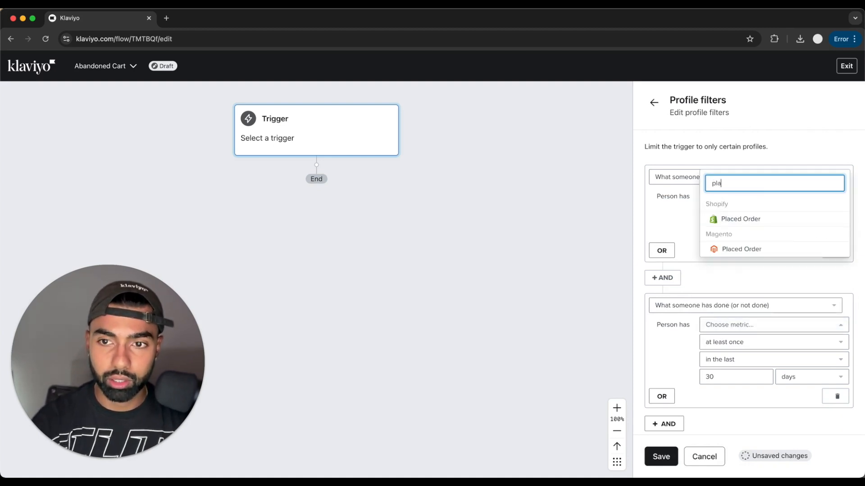
pyautogui.click(741, 218)
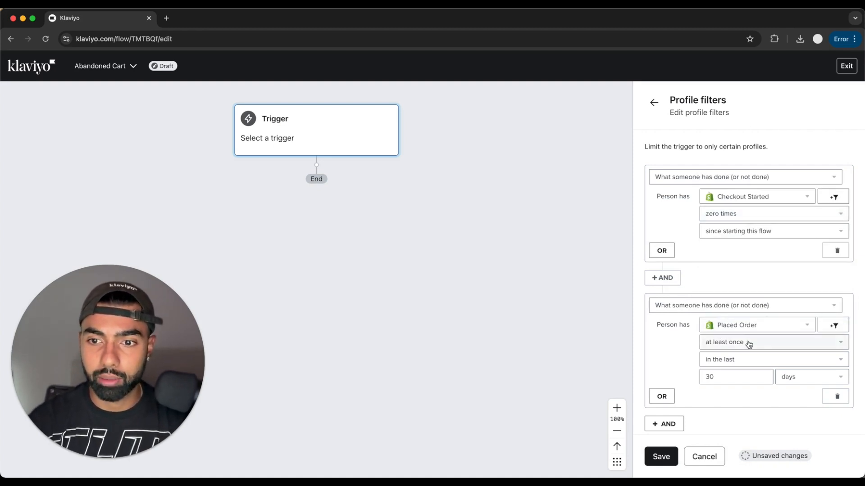
pyautogui.click(748, 344)
pyautogui.click(731, 374)
pyautogui.click(732, 361)
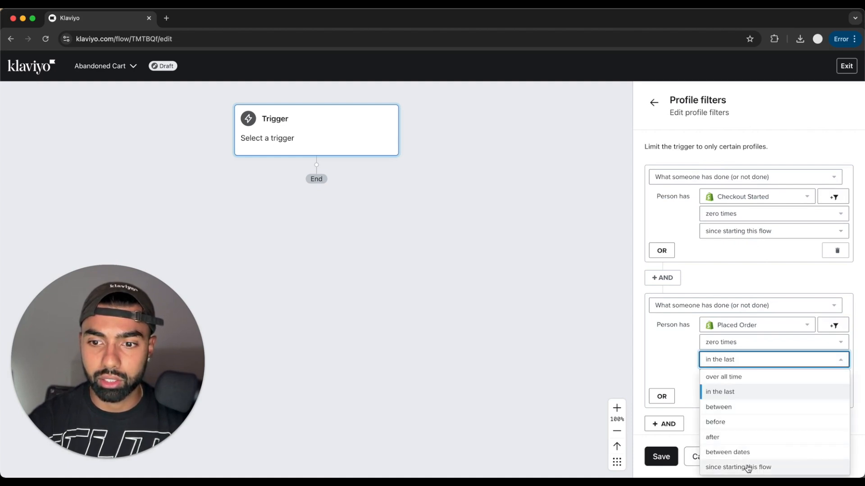
pyautogui.click(748, 467)
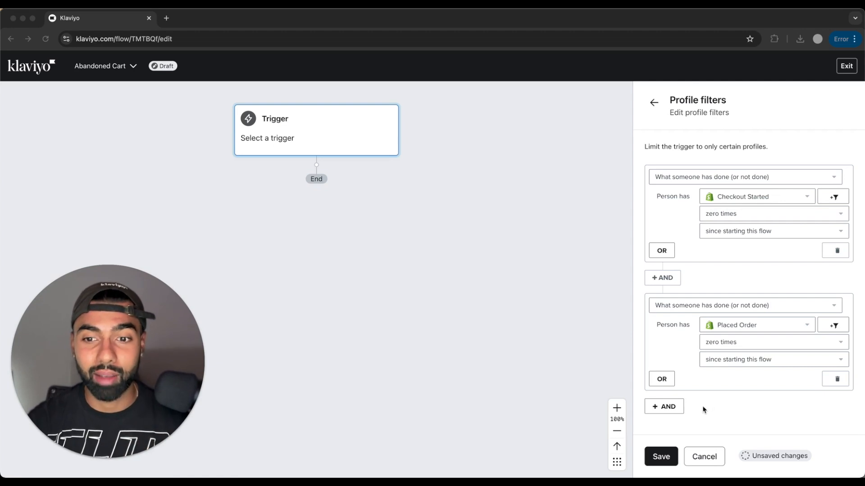
# Add a third AND condition that skips anyone who has been in this flow in the last 7 days
pyautogui.click(674, 406)
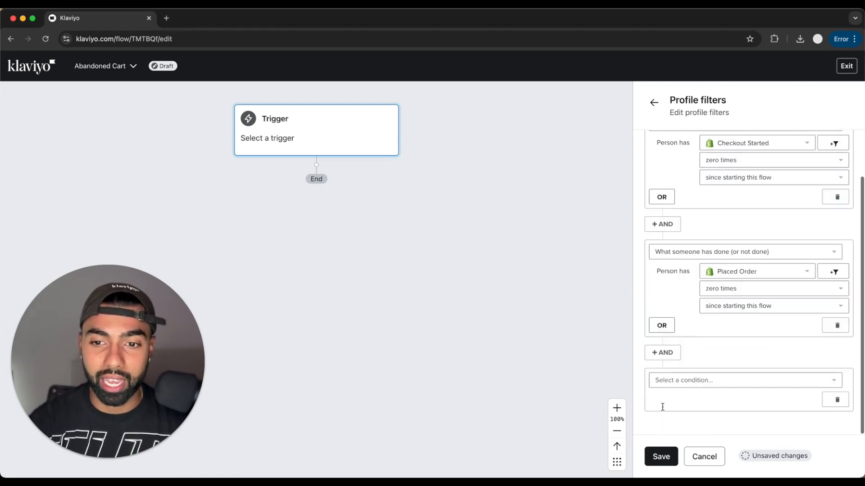
pyautogui.click(684, 379)
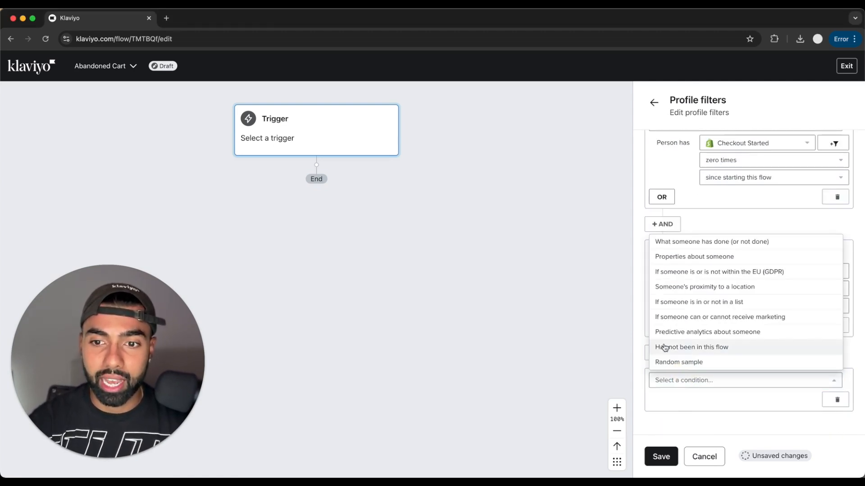
pyautogui.click(665, 348)
pyautogui.scroll(-3, 743, 372)
pyautogui.click(686, 350)
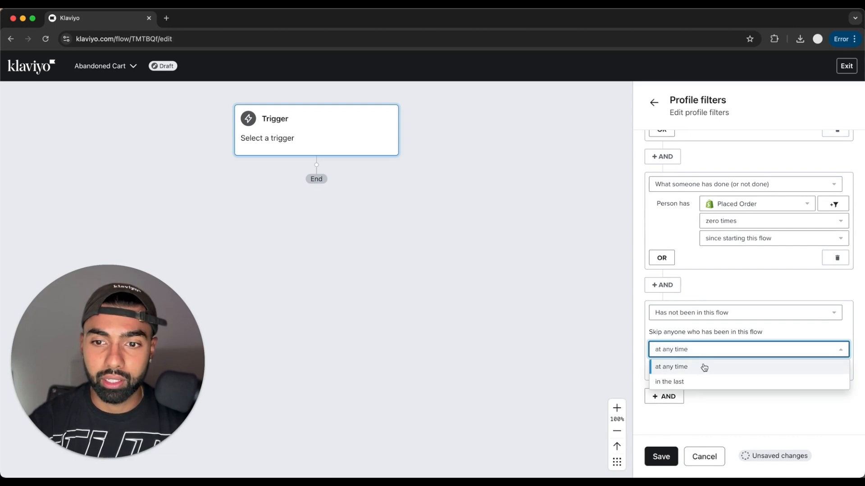
pyautogui.click(701, 381)
pyautogui.click(688, 363)
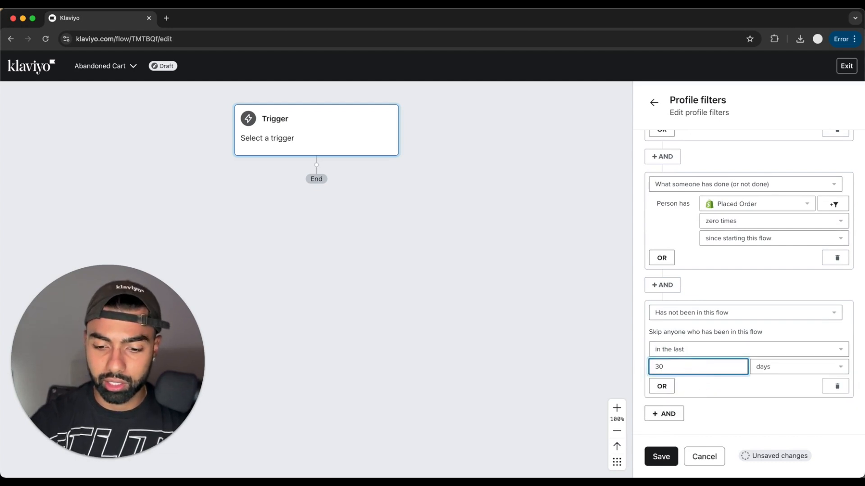
pyautogui.click(710, 403)
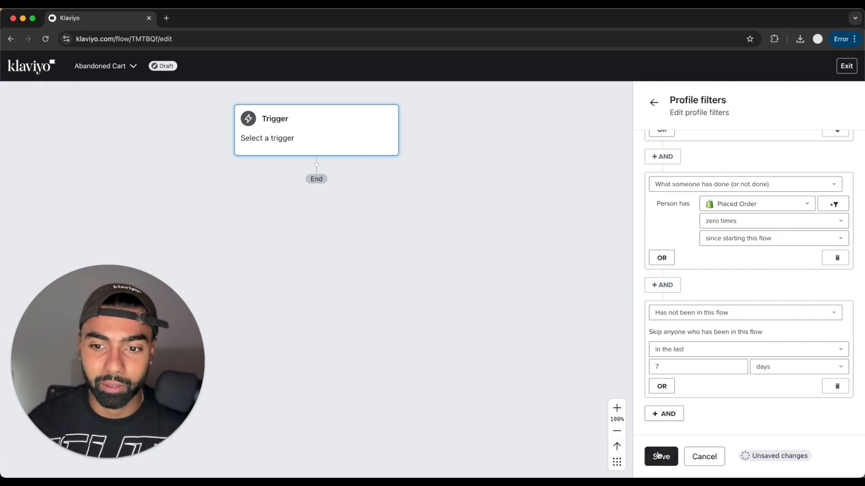
# Save the profile filters and confirm Added to Cart as the Abandoned Cart flow's trigger
pyautogui.click(661, 458)
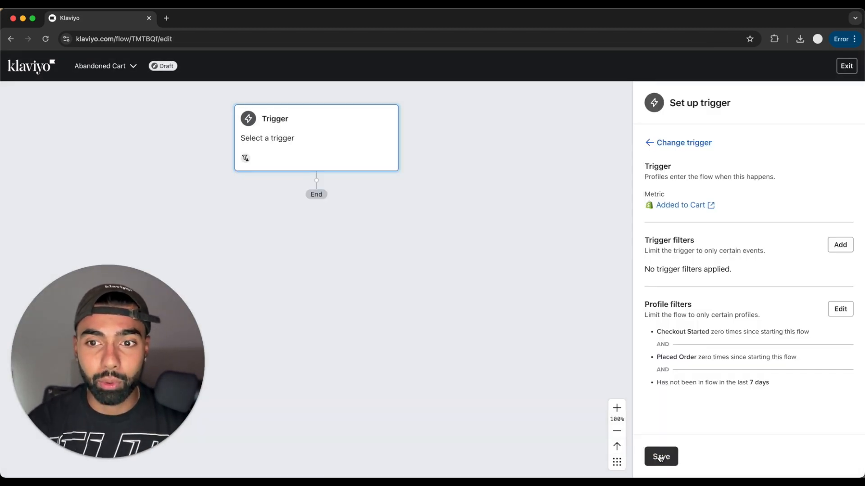
pyautogui.click(660, 458)
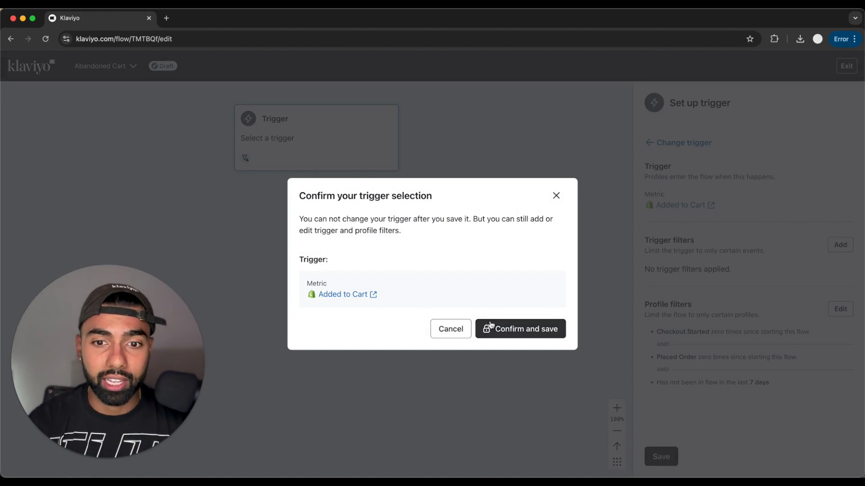
pyautogui.click(524, 331)
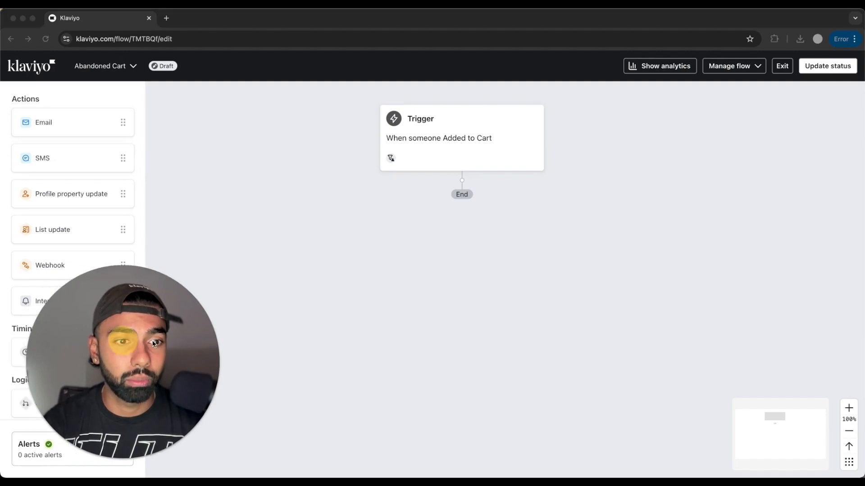
# Add a time delay directly after the trigger, set it to 2 hours, and save it
pyautogui.moveTo(54, 353); pyautogui.dragTo(469, 197)
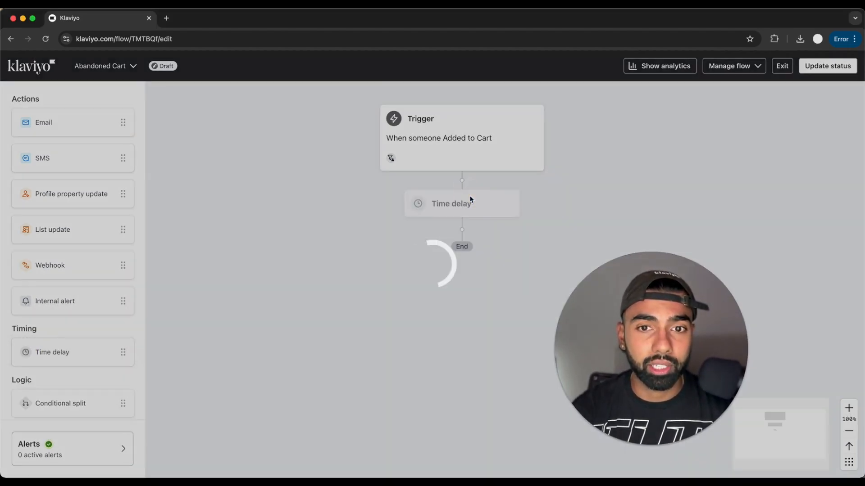
pyautogui.click(740, 173)
pyautogui.write('2')
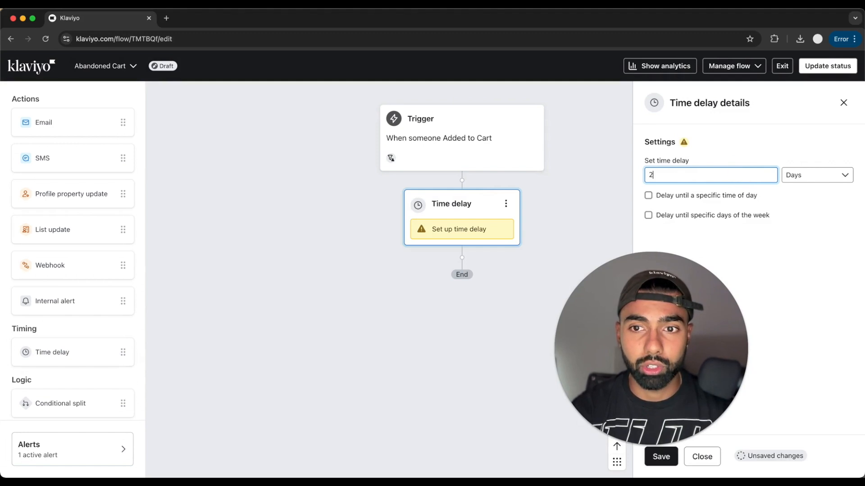
pyautogui.click(814, 177)
pyautogui.click(801, 212)
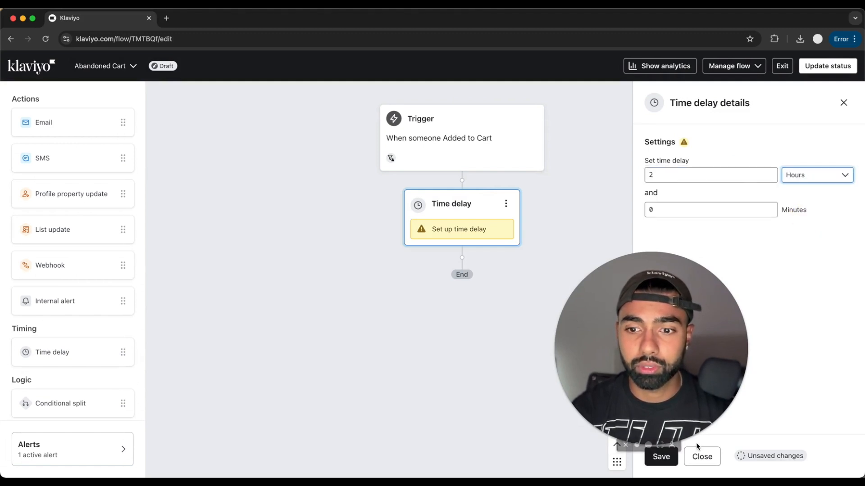
pyautogui.click(659, 456)
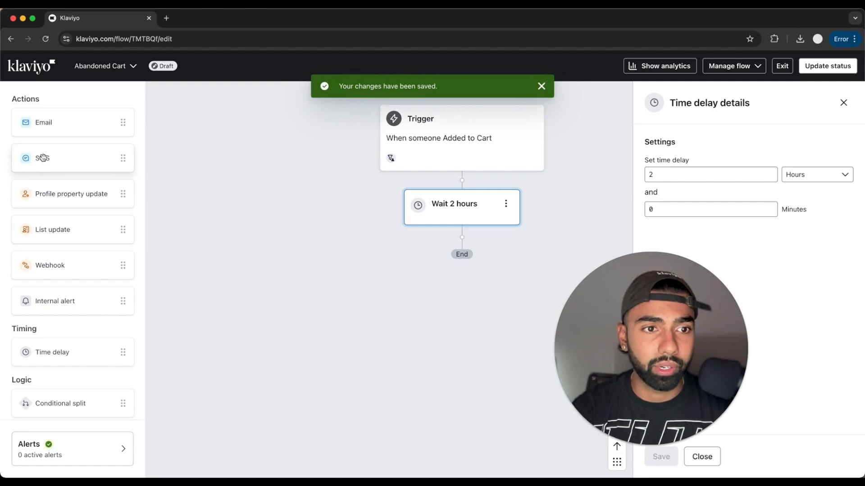
# Add an email after the 2-hour delay and open the template library for it
pyautogui.moveTo(43, 121); pyautogui.dragTo(433, 249)
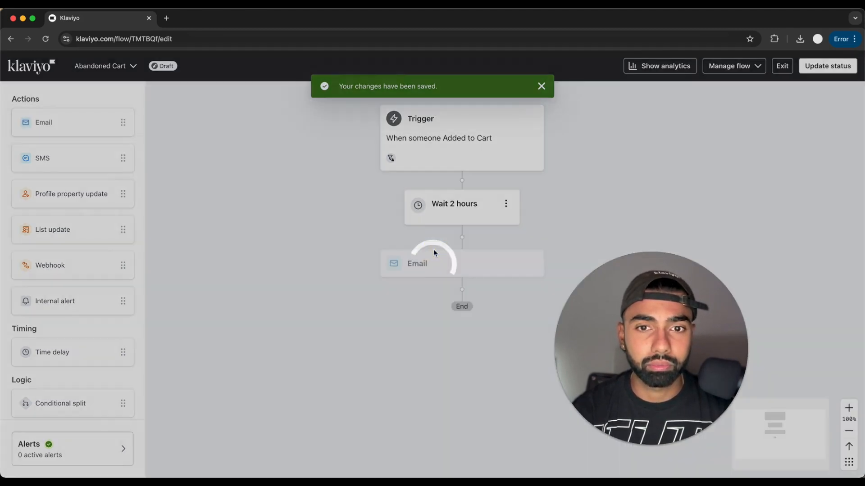
pyautogui.click(441, 274)
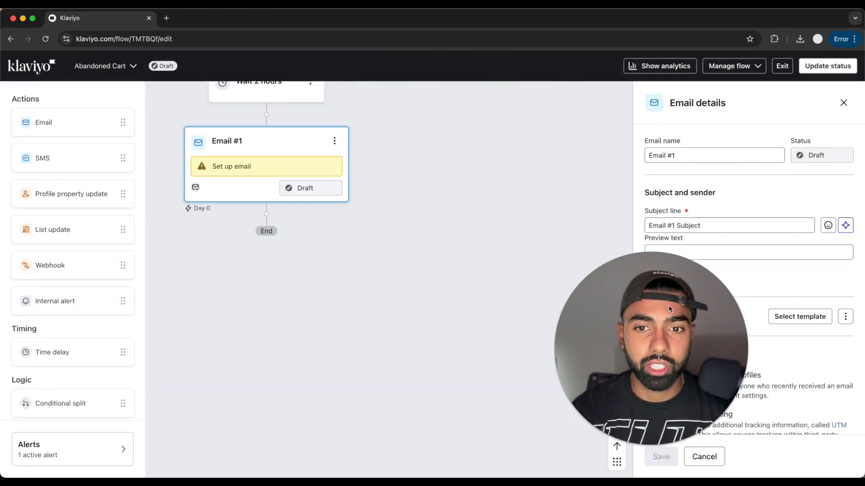
pyautogui.click(804, 316)
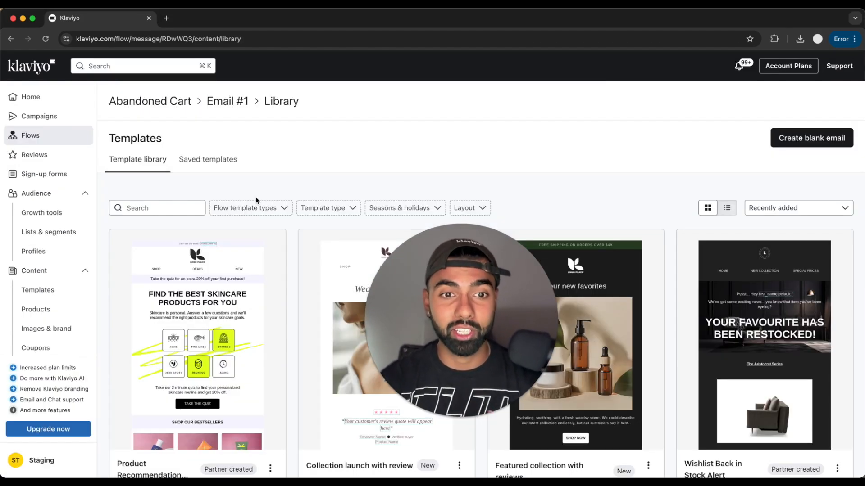
# Filter the template library to Abandoned cart flow templates and choose Abandoned Cart Flows Email 4 for the email
pyautogui.click(267, 209)
pyautogui.click(252, 228)
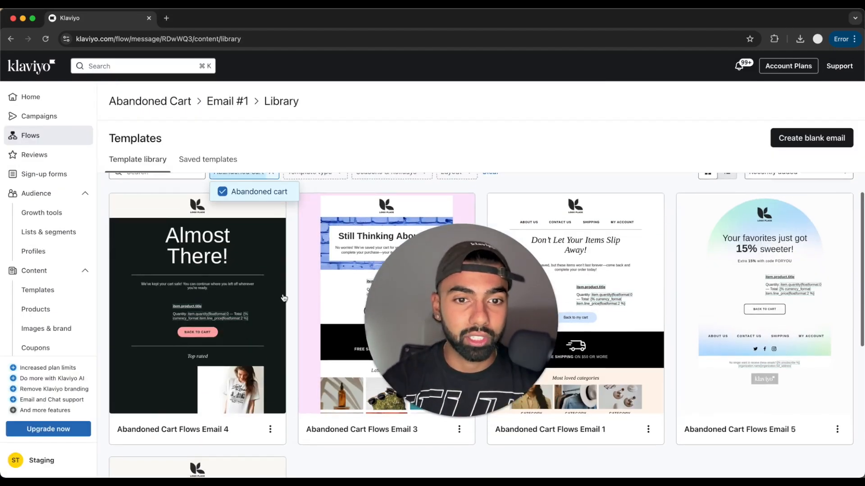
pyautogui.click(290, 174)
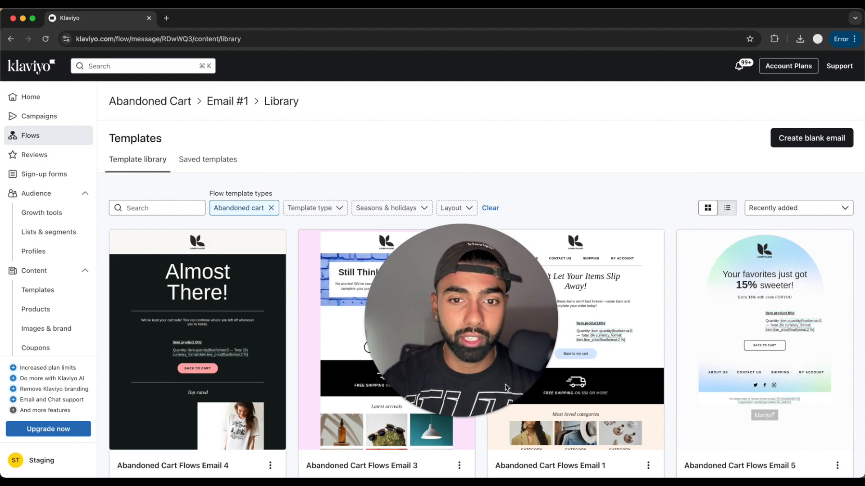
pyautogui.moveTo(489, 334); pyautogui.dragTo(680, 341)
pyautogui.scroll(-3, 299, 342)
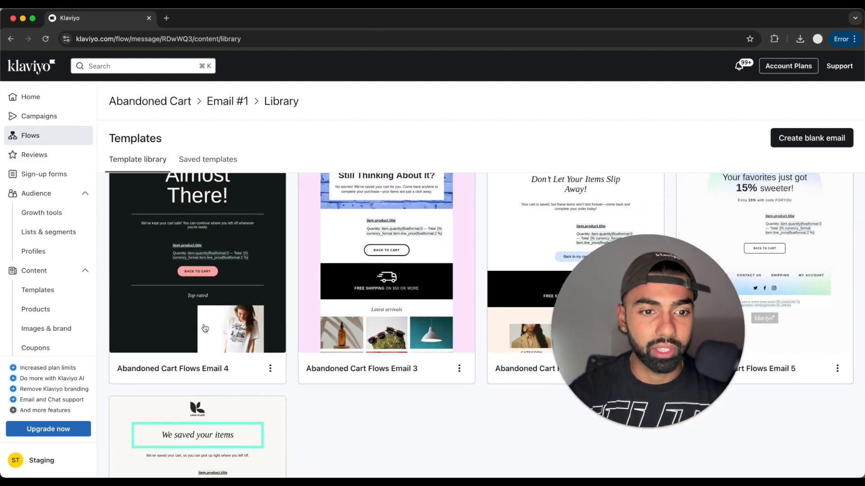
pyautogui.click(204, 328)
pyautogui.click(569, 431)
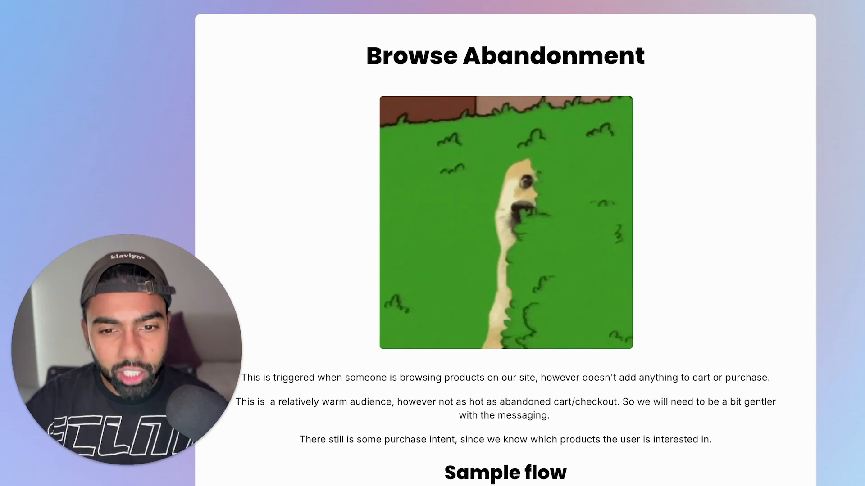
# Review the Browse Abandonment guide's sample flow structure, example emails, trigger and profile filters
pyautogui.scroll(-10, 811, 406)
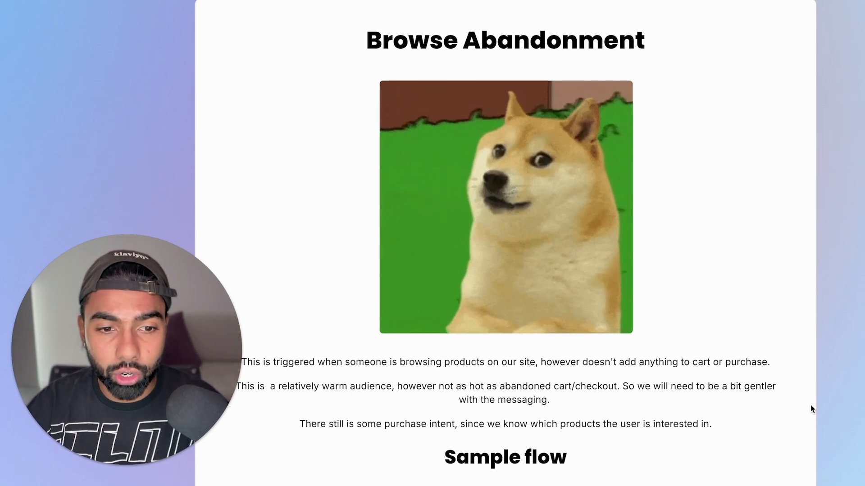
pyautogui.scroll(1, 810, 408)
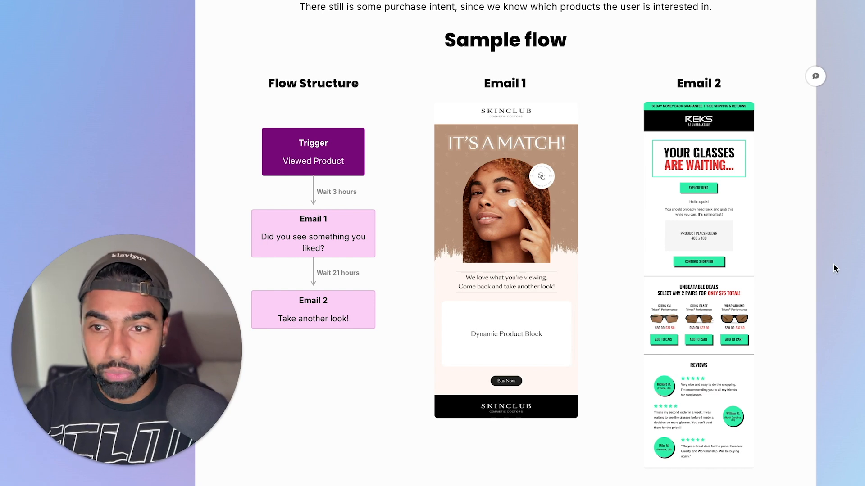
pyautogui.scroll(-6, 574, 466)
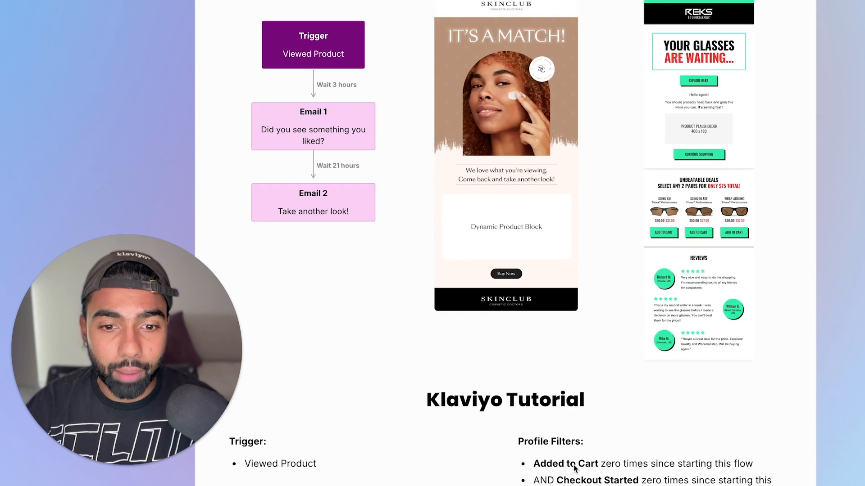
pyautogui.scroll(-4, 585, 280)
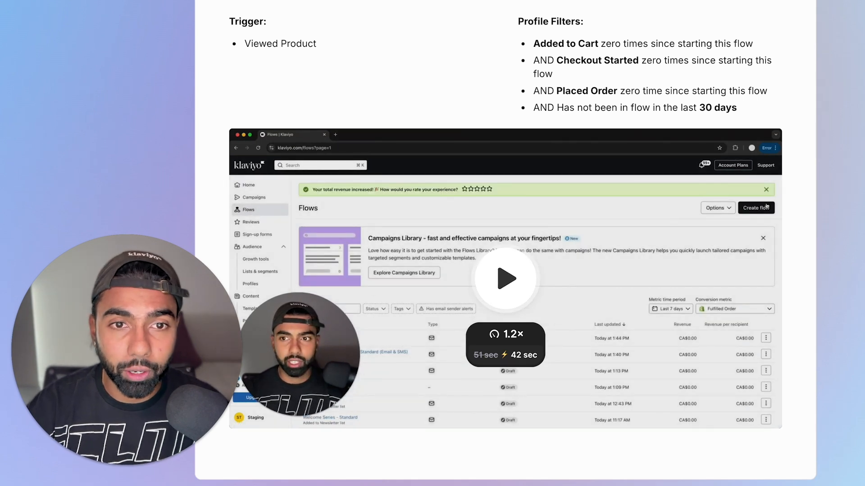
pyautogui.scroll(1, 390, 80)
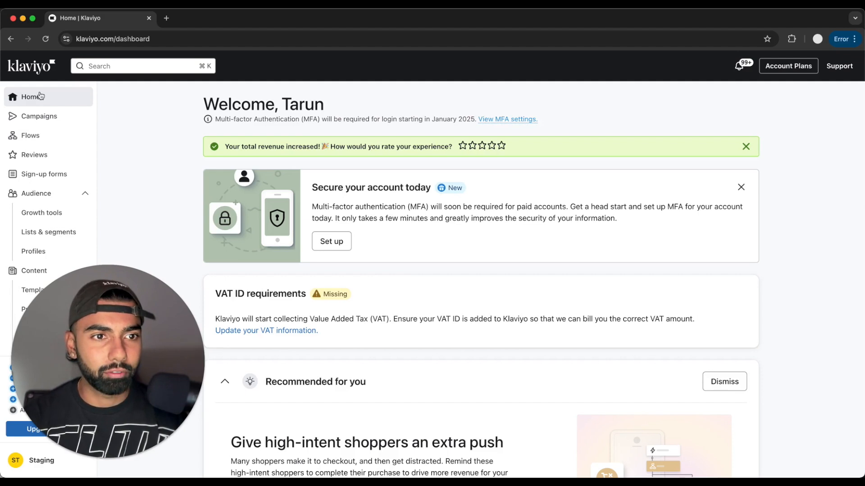
# Start a new flow in Klaviyo and search the flow library for "brows"
pyautogui.click(30, 134)
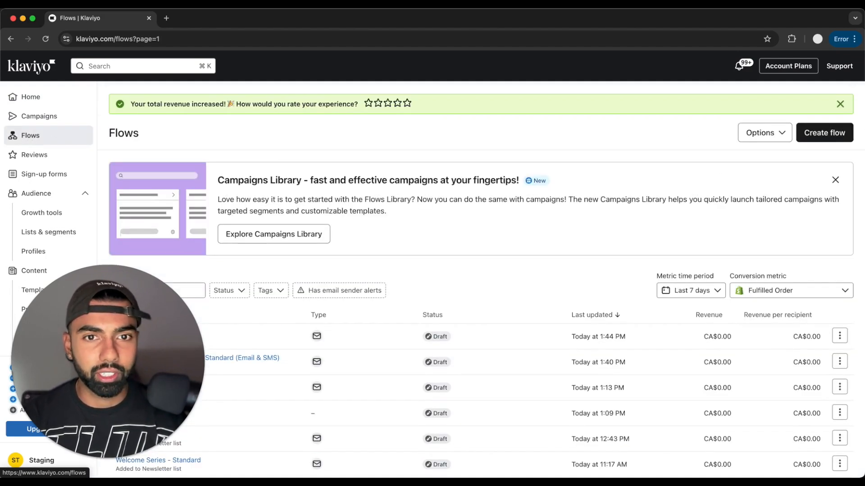
pyautogui.click(831, 133)
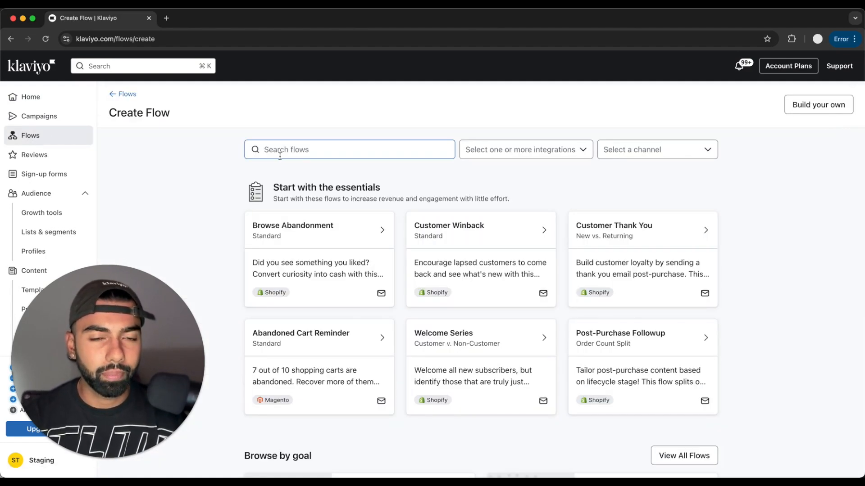
pyautogui.click(277, 147)
pyautogui.write('brows')
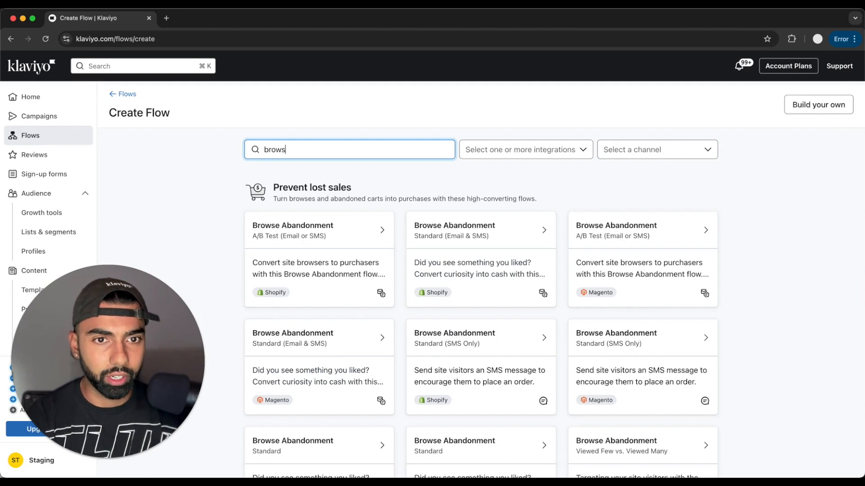
# Create a flow from the email-only Standard Browse Abandonment template for Shopify and open its trigger
pyautogui.scroll(-5, 270, 279)
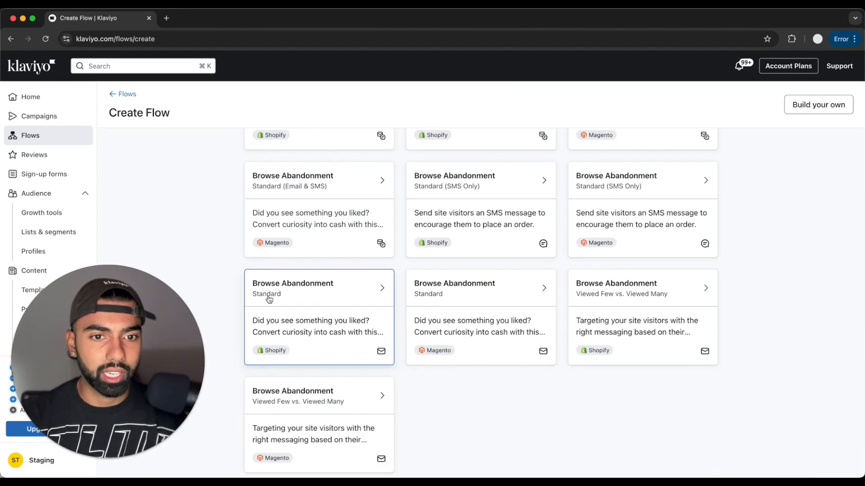
pyautogui.click(292, 298)
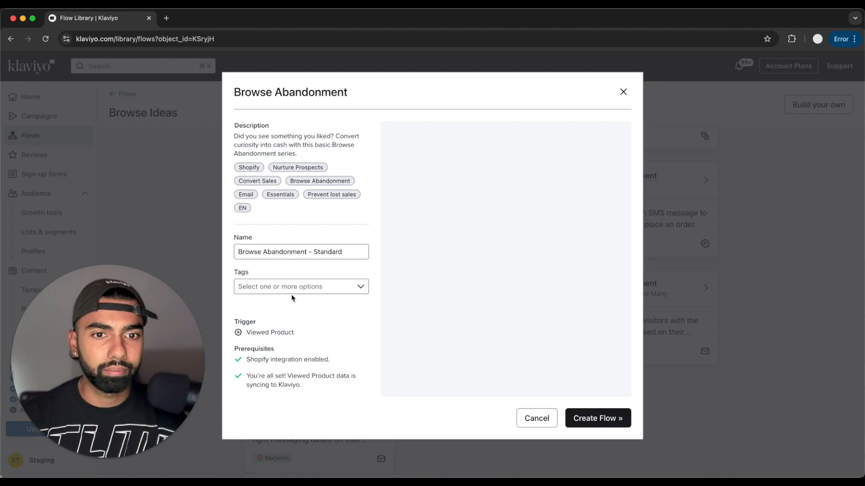
pyautogui.click(588, 422)
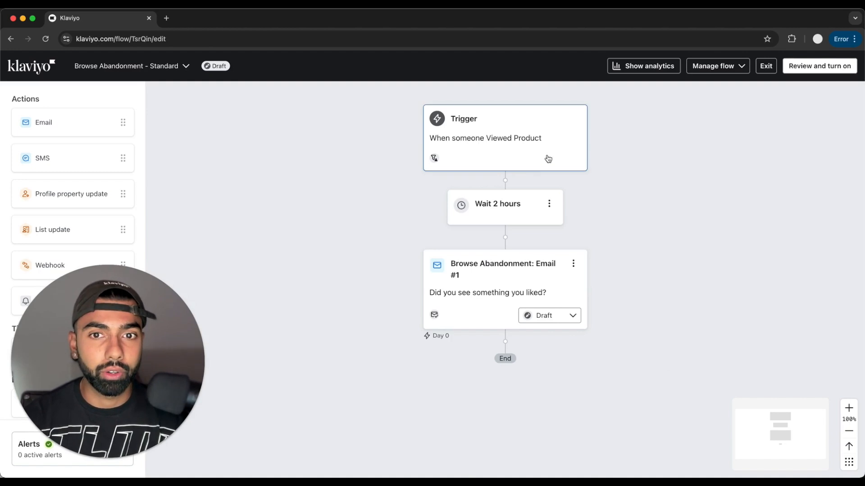
pyautogui.click(518, 150)
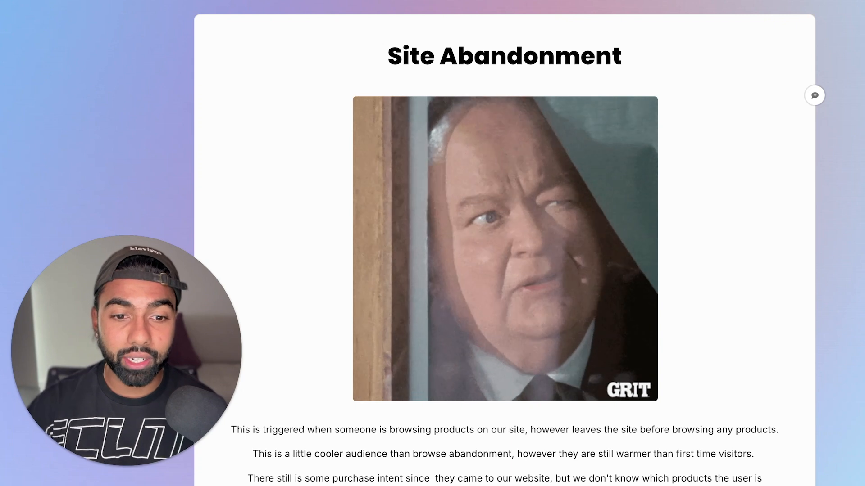
# Review the Site Abandonment guide's description, sample flow structure, example email, trigger and profile filters
pyautogui.scroll(-3, 685, 439)
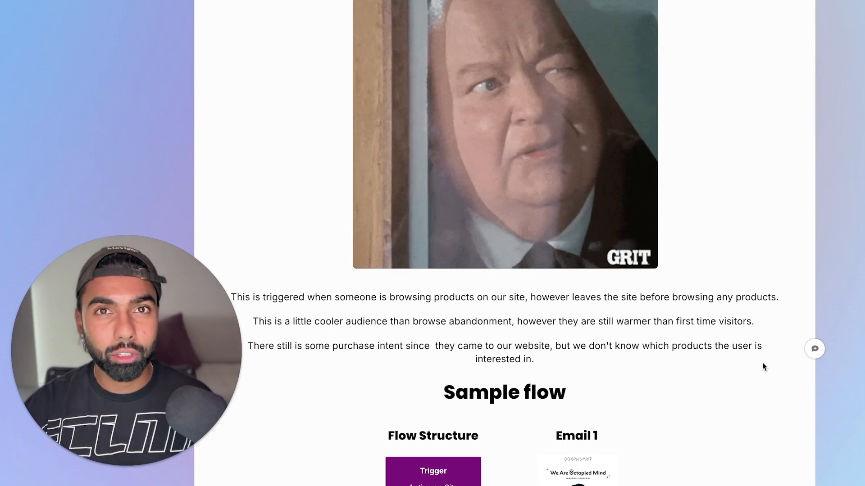
pyautogui.scroll(-4, 763, 363)
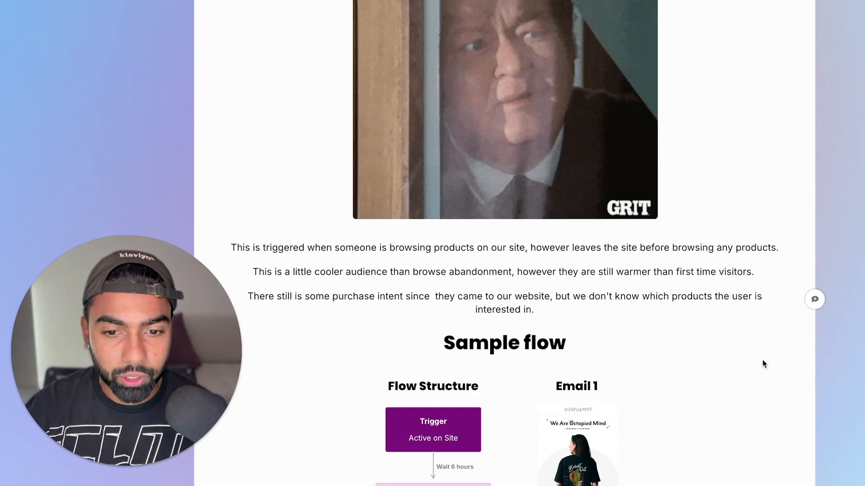
pyautogui.scroll(-2, 764, 362)
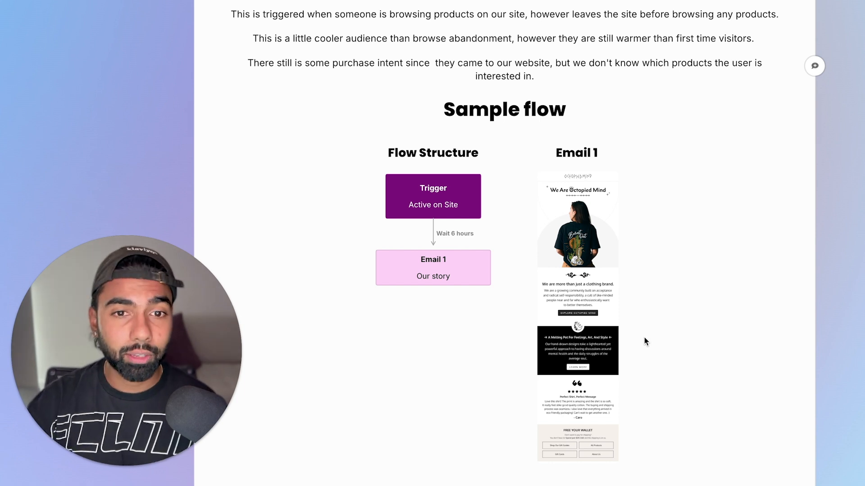
pyautogui.scroll(-1, 644, 338)
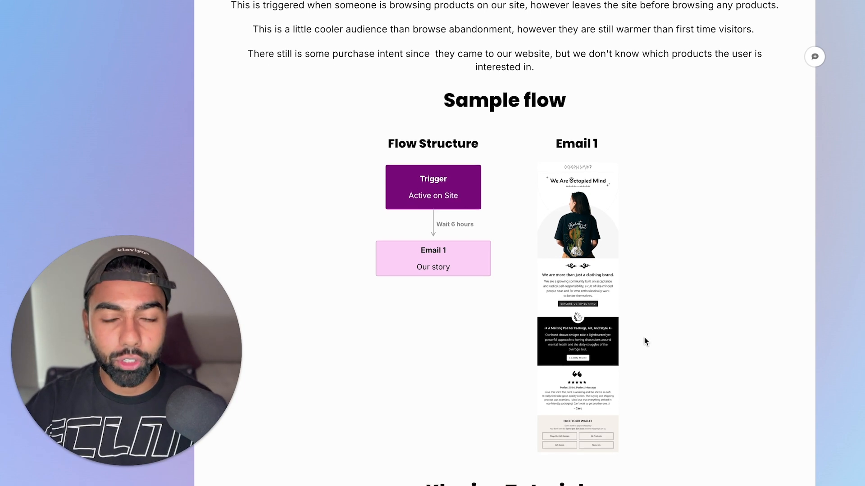
pyautogui.click(644, 341)
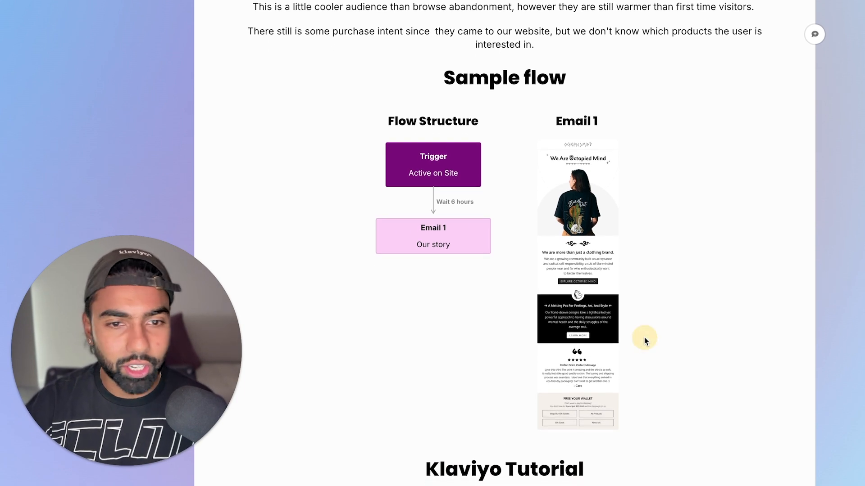
pyautogui.click(852, 294)
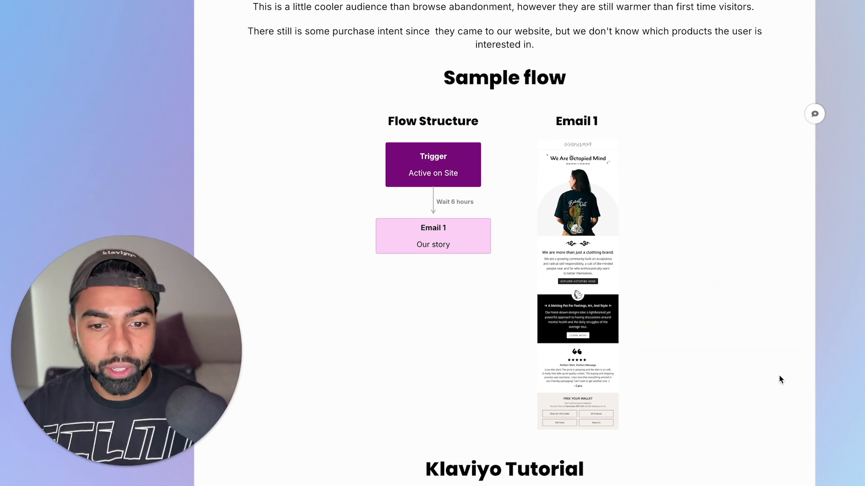
pyautogui.scroll(-10, 779, 376)
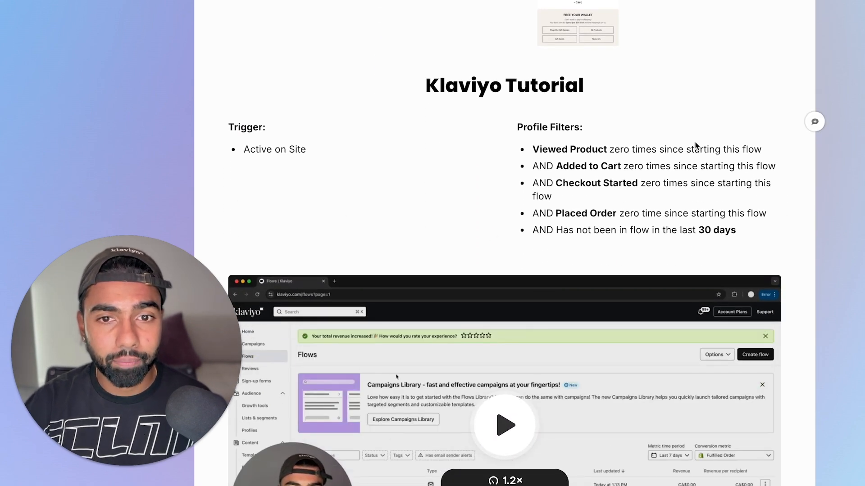
pyautogui.scroll(-1, 696, 145)
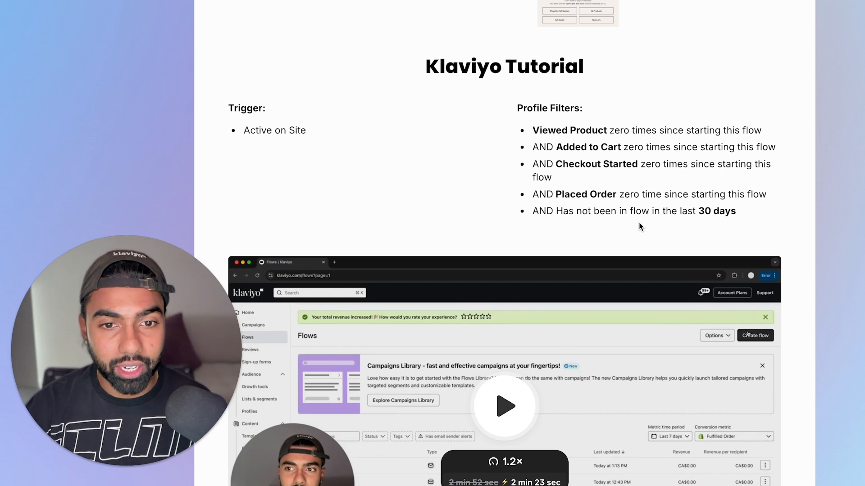
pyautogui.scroll(-3, 640, 226)
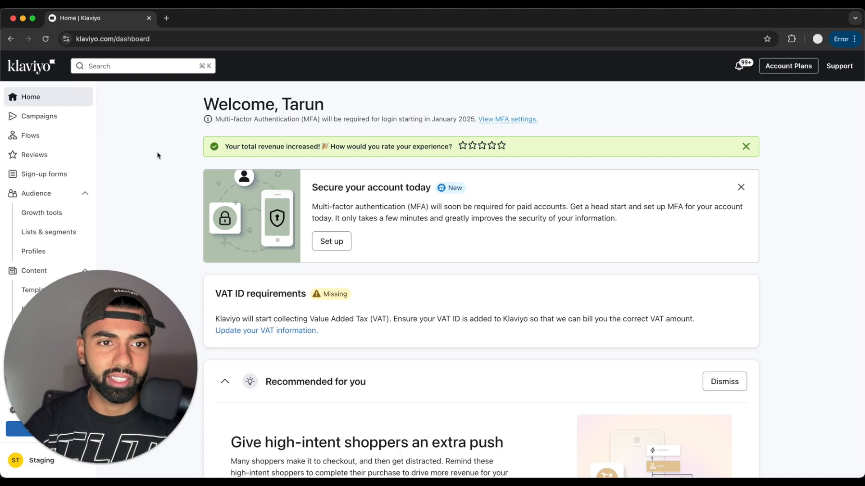
# Create a new flow from scratch named "Site Abandonment"
pyautogui.click(42, 142)
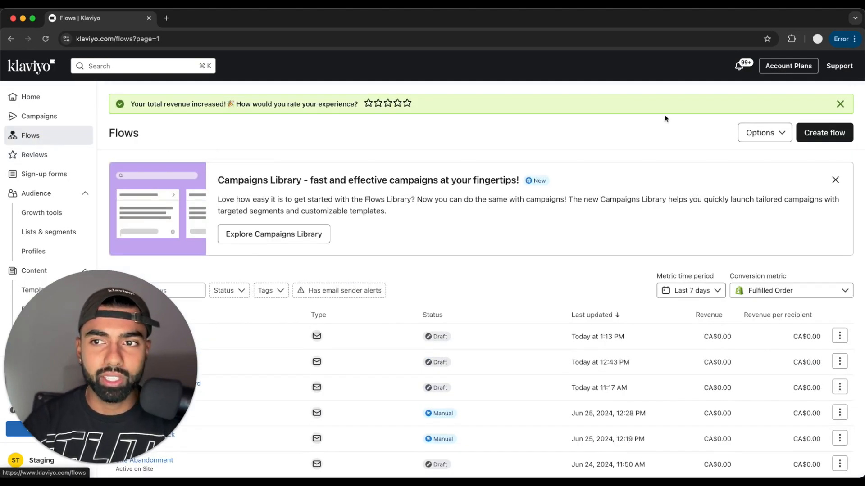
pyautogui.click(813, 132)
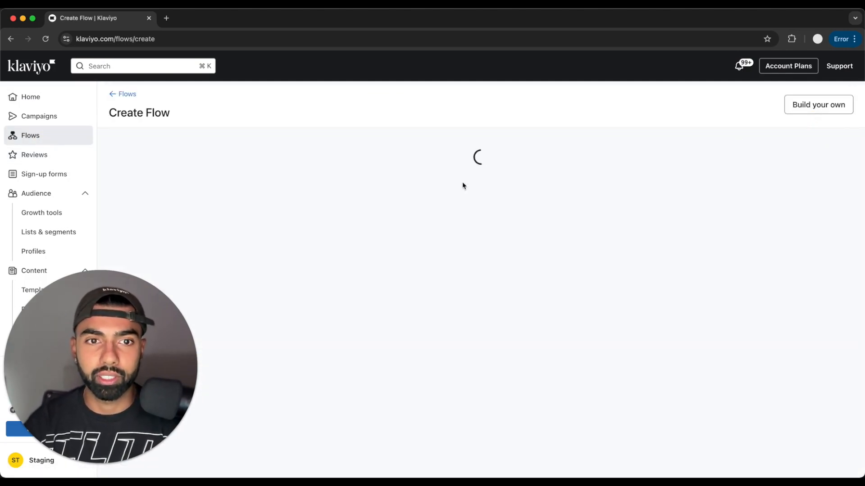
pyautogui.click(804, 106)
pyautogui.click(327, 242)
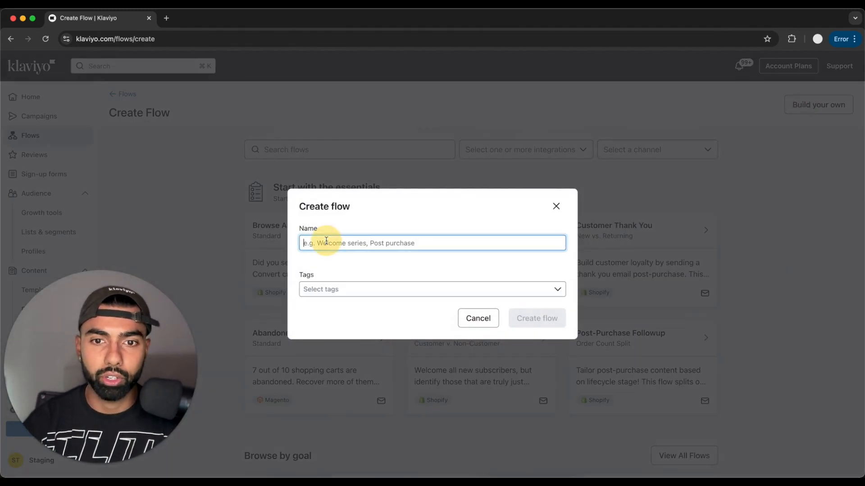
pyautogui.write('Site Abandonment')
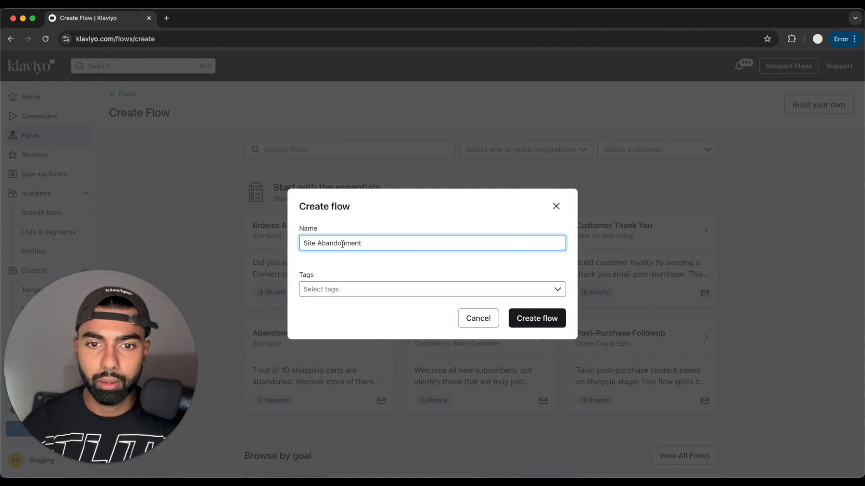
pyautogui.click(528, 320)
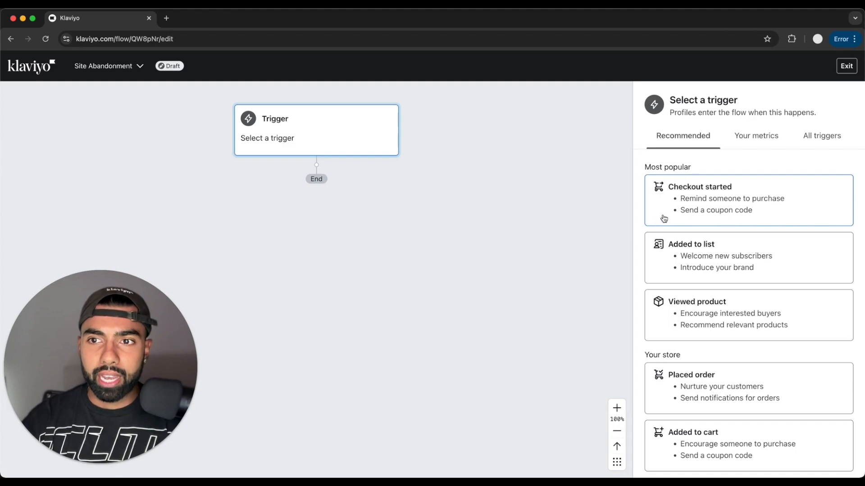
# Set the flow's trigger to the Active on Site metric
pyautogui.click(305, 135)
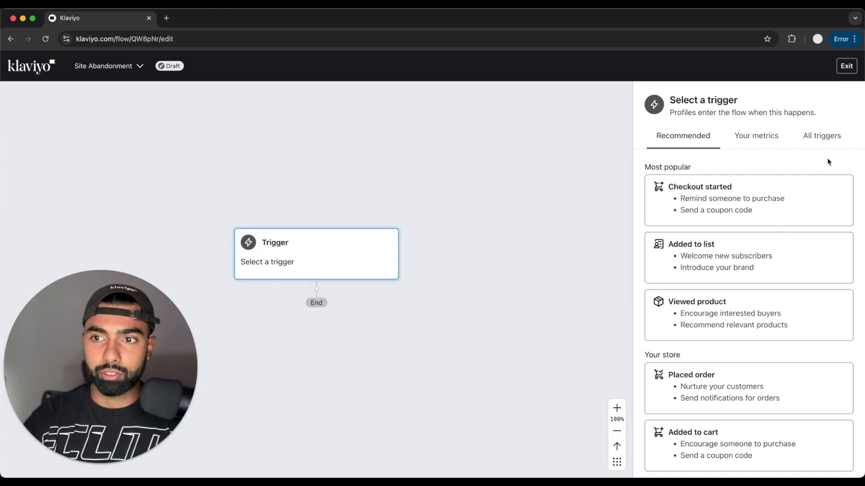
pyautogui.click(827, 135)
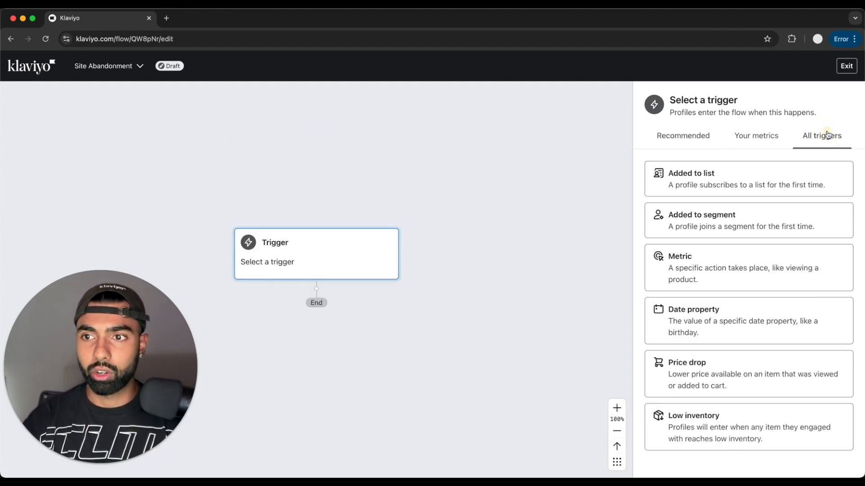
pyautogui.click(715, 278)
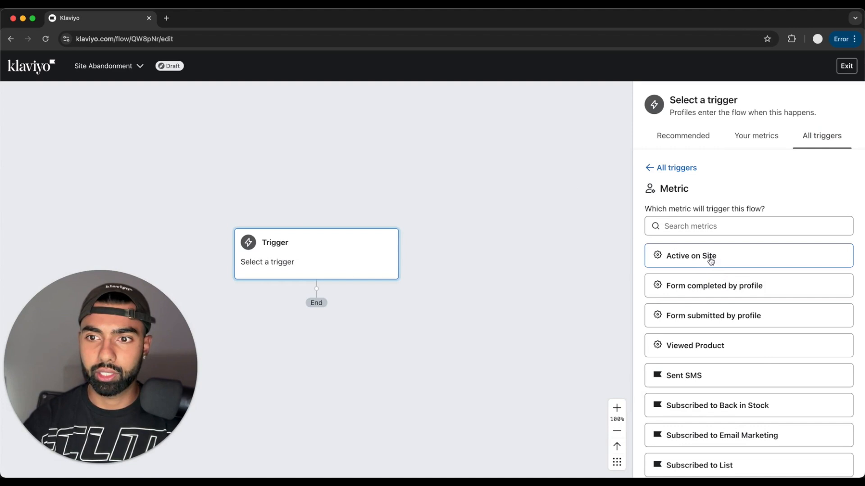
pyautogui.click(706, 255)
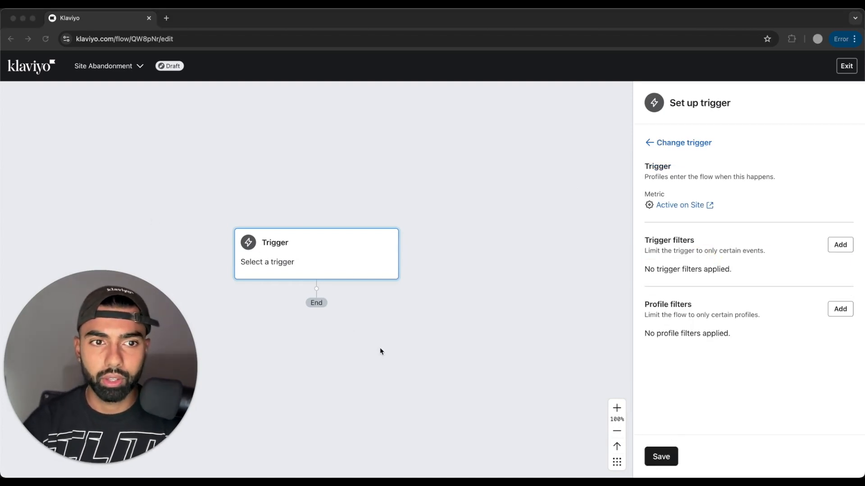
pyautogui.click(381, 352)
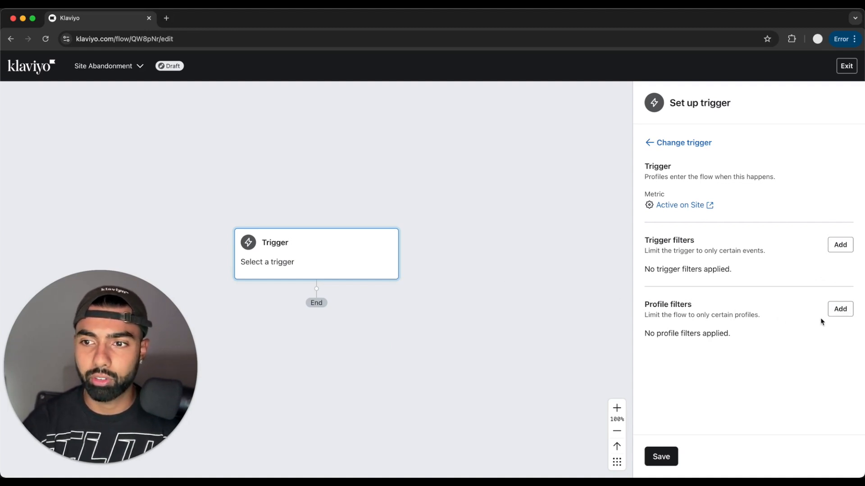
# Add a profile filter requiring that the person has Viewed Product zero times since starting this flow
pyautogui.click(840, 310)
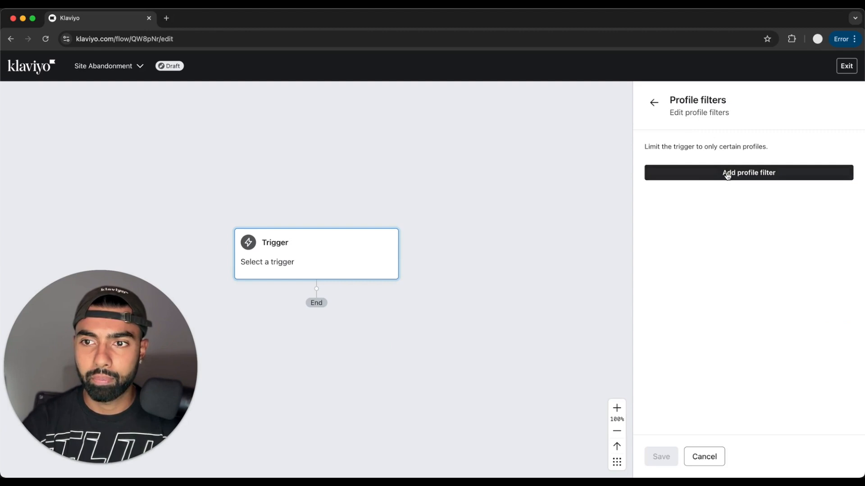
pyautogui.click(725, 172)
pyautogui.click(726, 176)
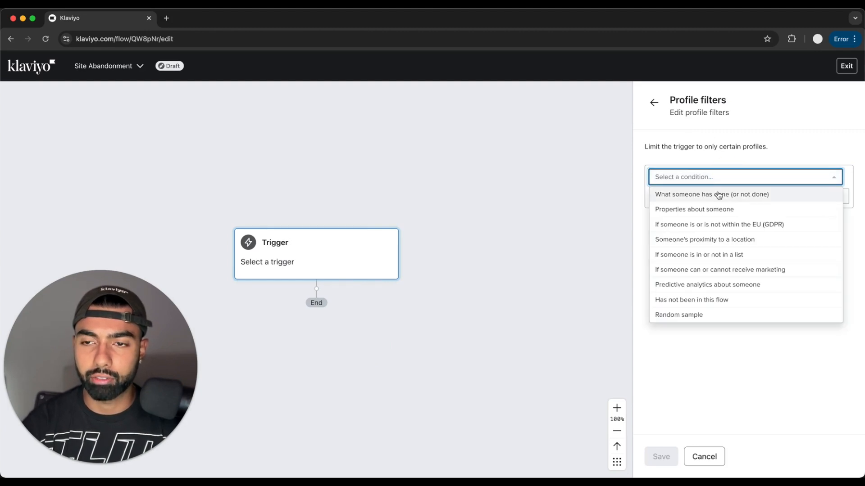
pyautogui.click(718, 195)
pyautogui.click(721, 197)
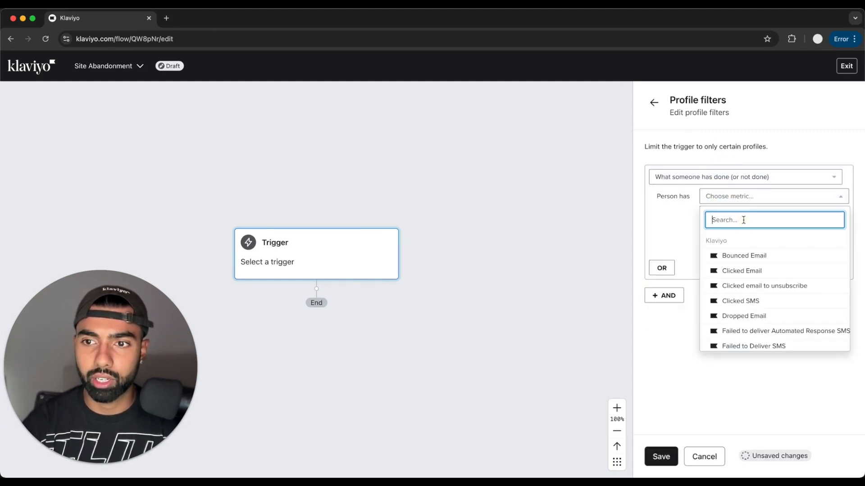
pyautogui.write('view')
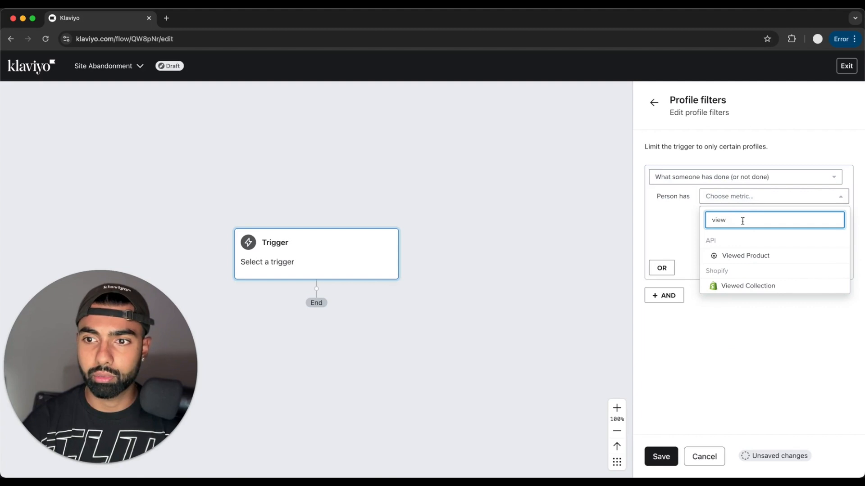
pyautogui.click(739, 253)
pyautogui.click(737, 215)
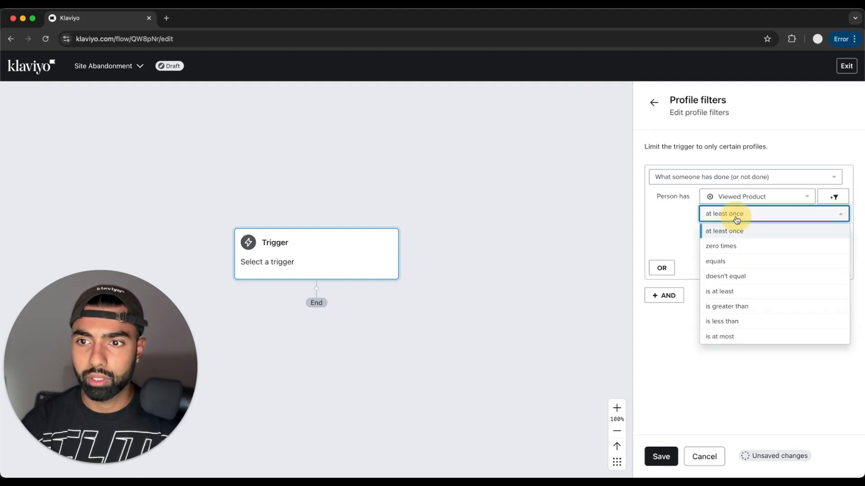
pyautogui.click(735, 244)
pyautogui.click(726, 230)
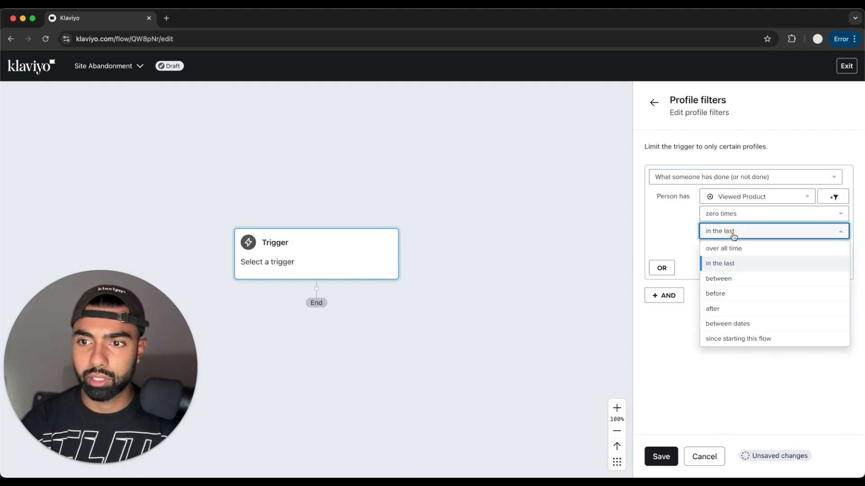
pyautogui.click(750, 338)
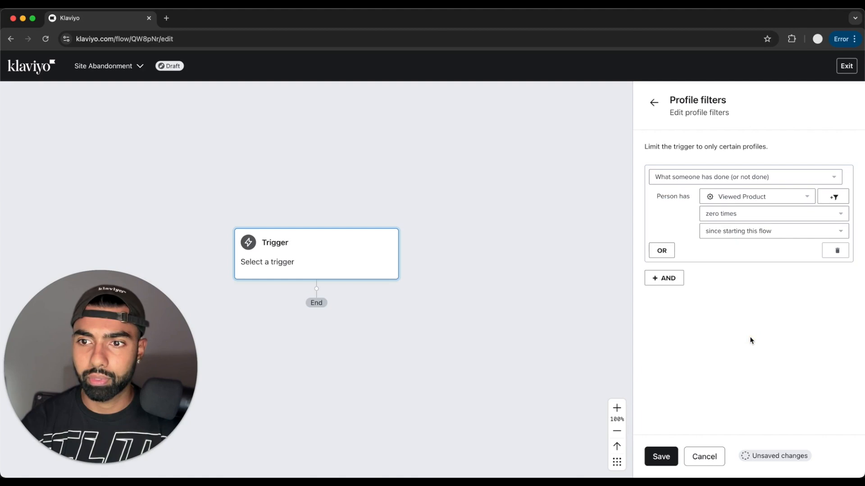
# Add an AND profile filter requiring Shopify Added to Cart zero times since starting this flow
pyautogui.click(664, 278)
pyautogui.click(720, 305)
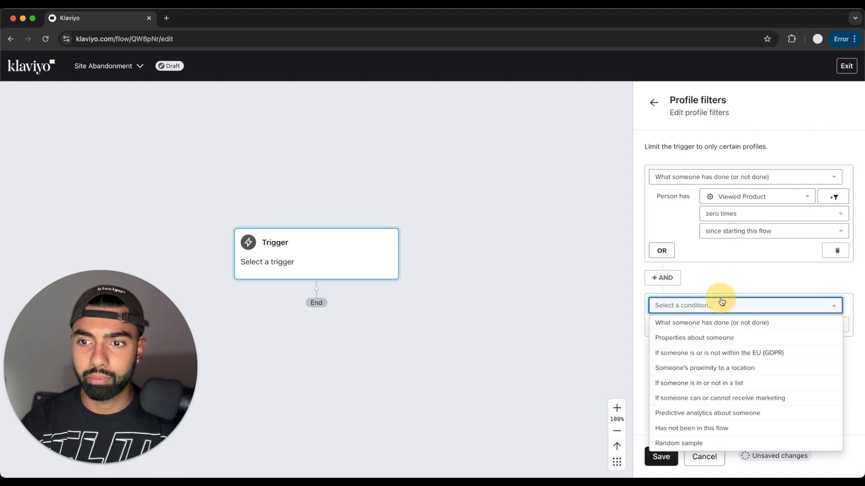
pyautogui.click(727, 323)
pyautogui.scroll(-1, 730, 315)
pyautogui.click(732, 306)
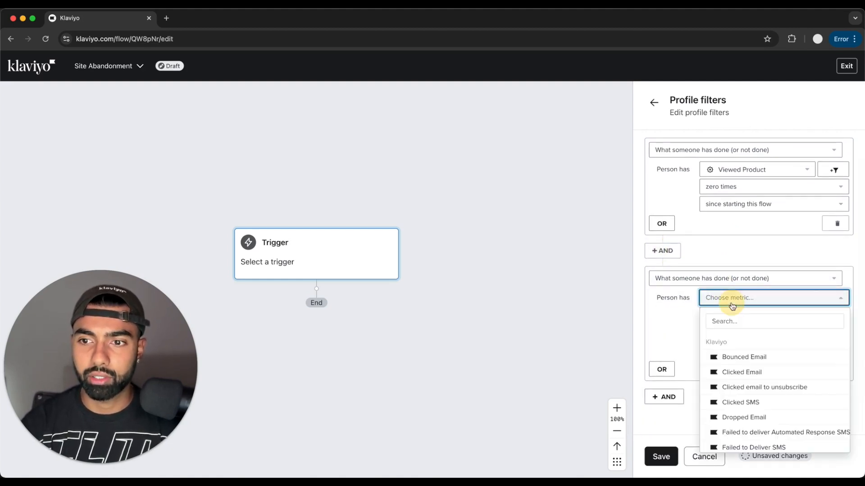
pyautogui.click(749, 322)
pyautogui.write('a')
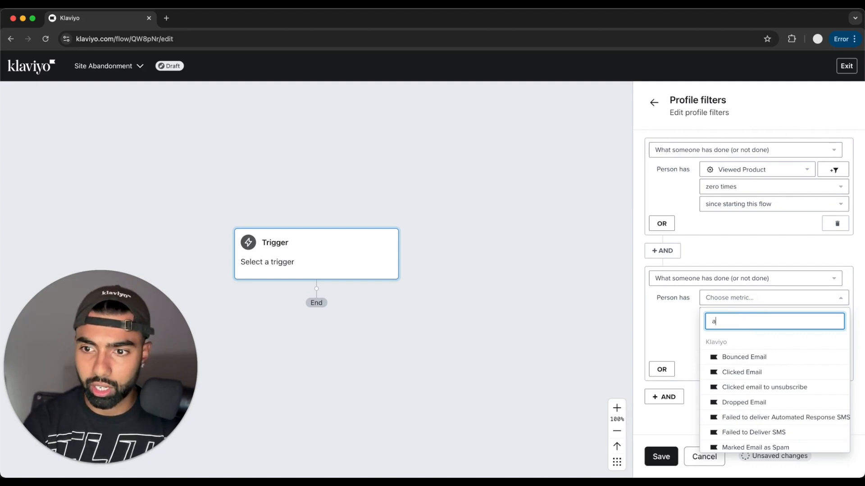
pyautogui.write('dd')
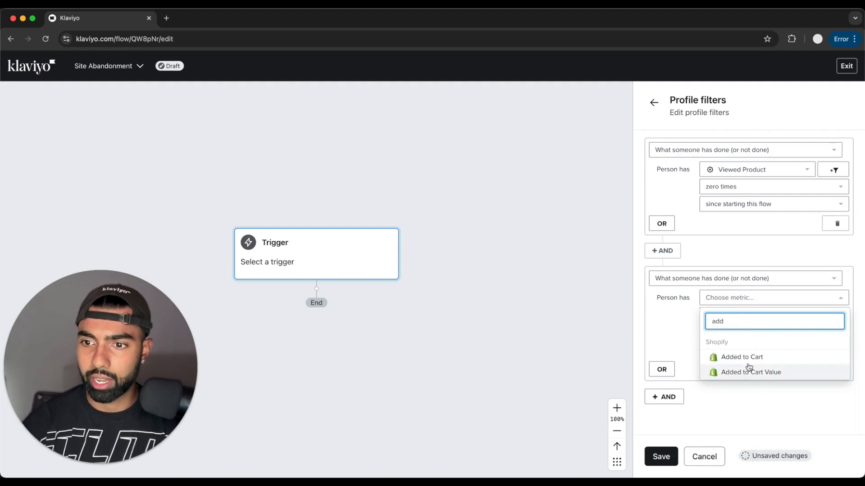
pyautogui.click(741, 358)
pyautogui.click(733, 316)
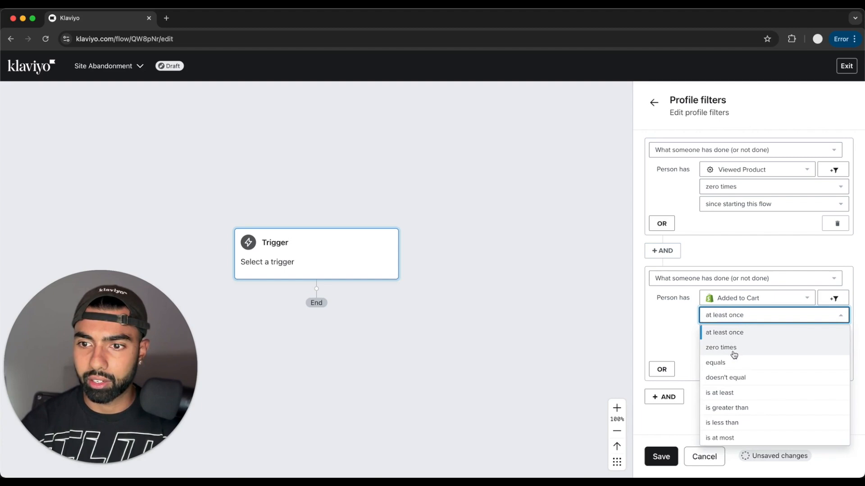
pyautogui.click(734, 349)
pyautogui.click(740, 336)
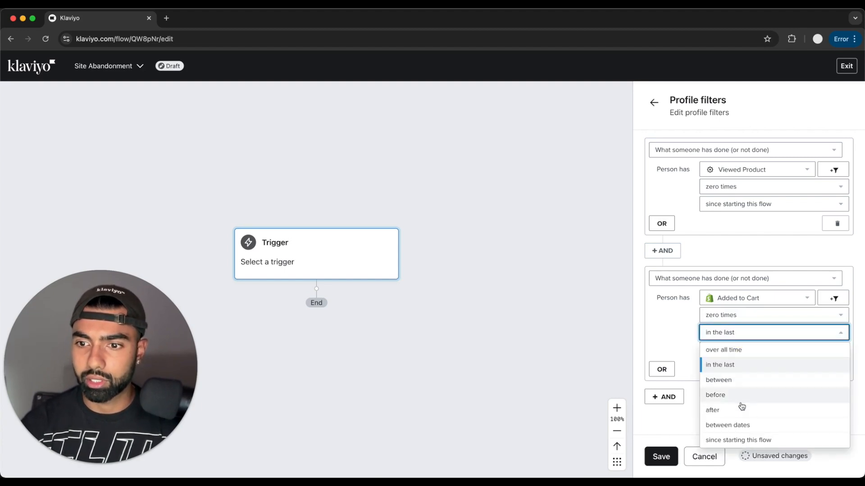
pyautogui.click(740, 441)
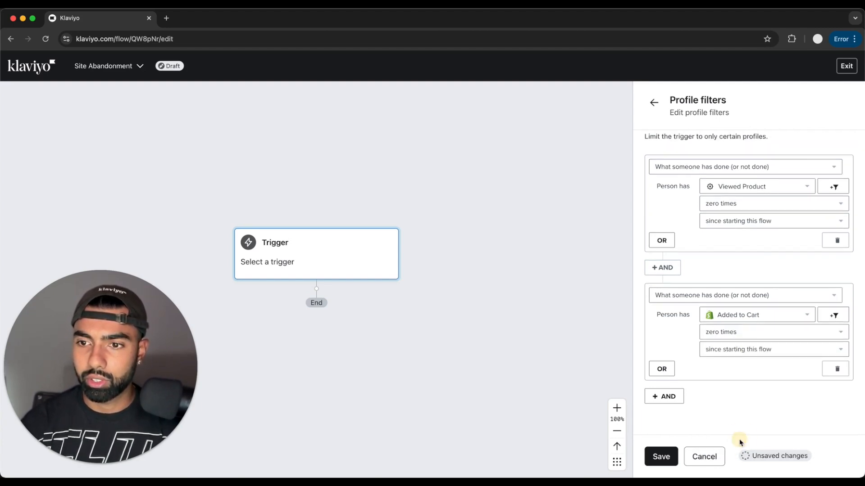
# Add an AND profile filter requiring Shopify Checkout Started zero times since starting this flow
pyautogui.click(669, 402)
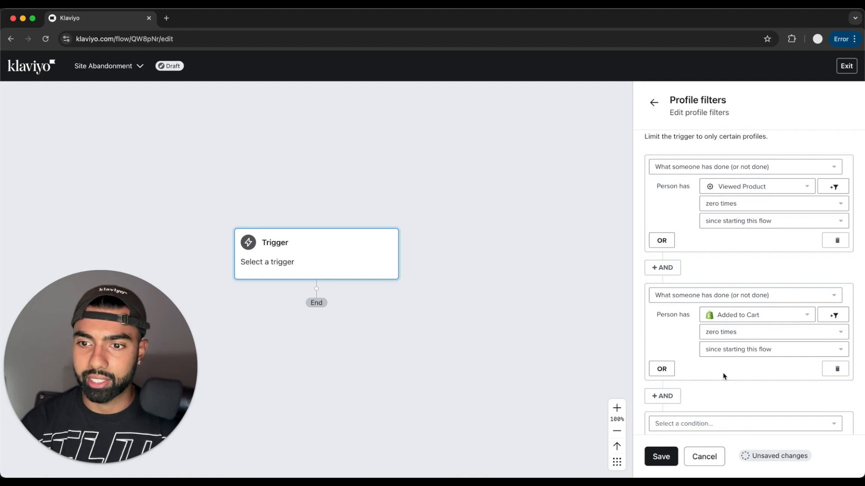
pyautogui.scroll(-2, 721, 374)
pyautogui.click(706, 380)
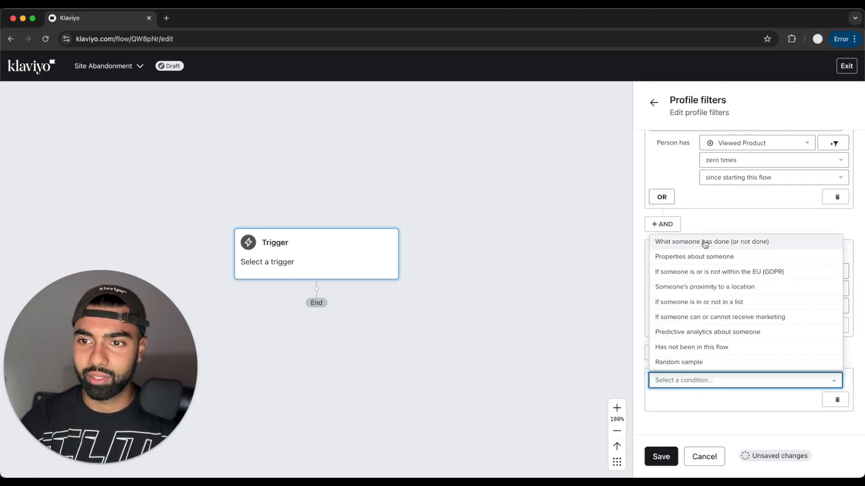
pyautogui.click(706, 243)
pyautogui.scroll(-3, 737, 383)
pyautogui.click(739, 340)
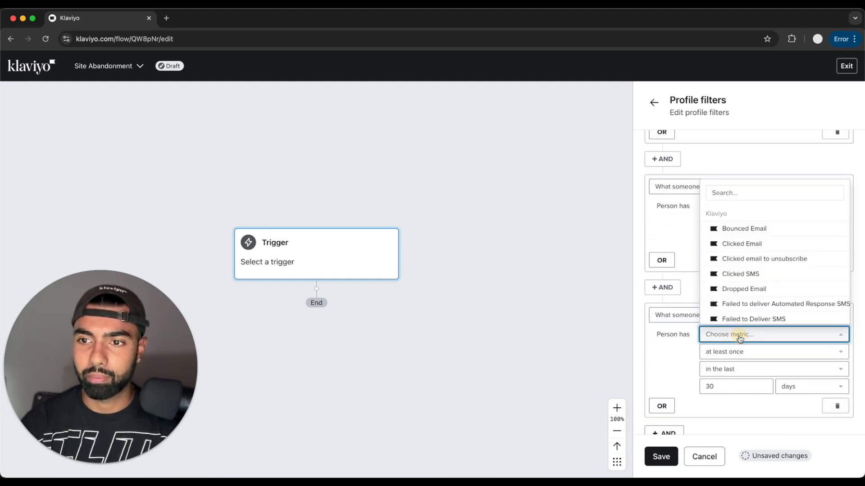
pyautogui.click(740, 195)
pyautogui.write('chec')
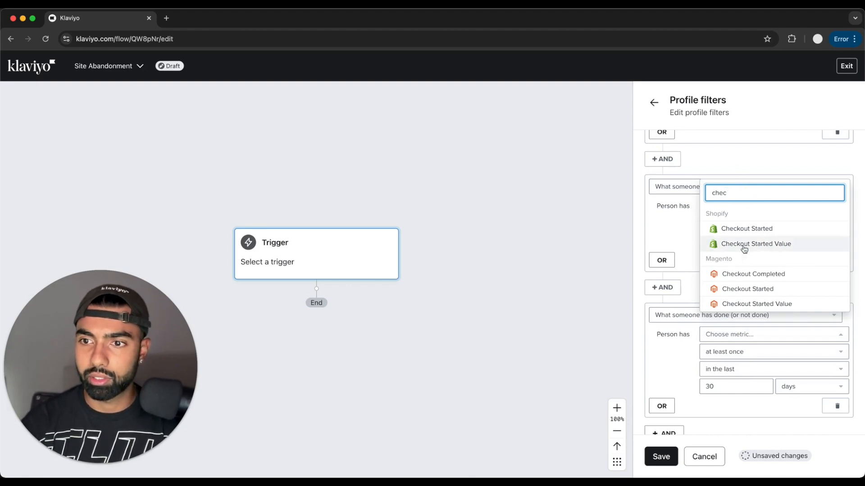
pyautogui.click(745, 229)
pyautogui.click(749, 351)
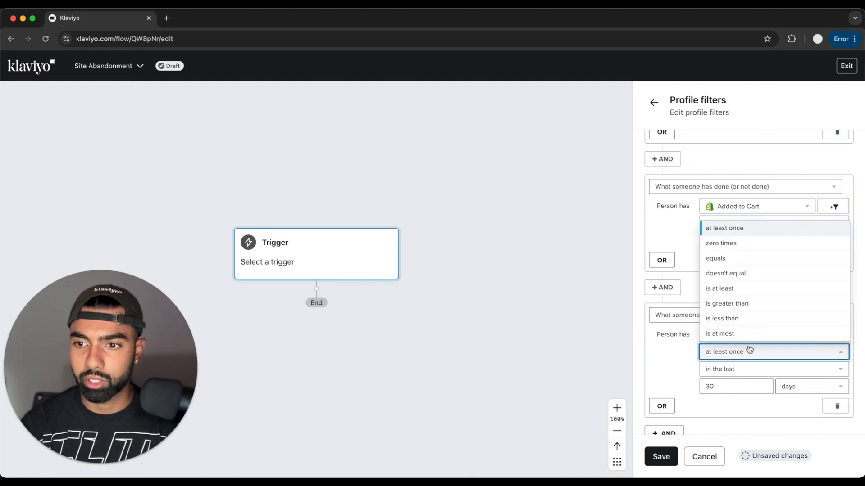
pyautogui.click(761, 244)
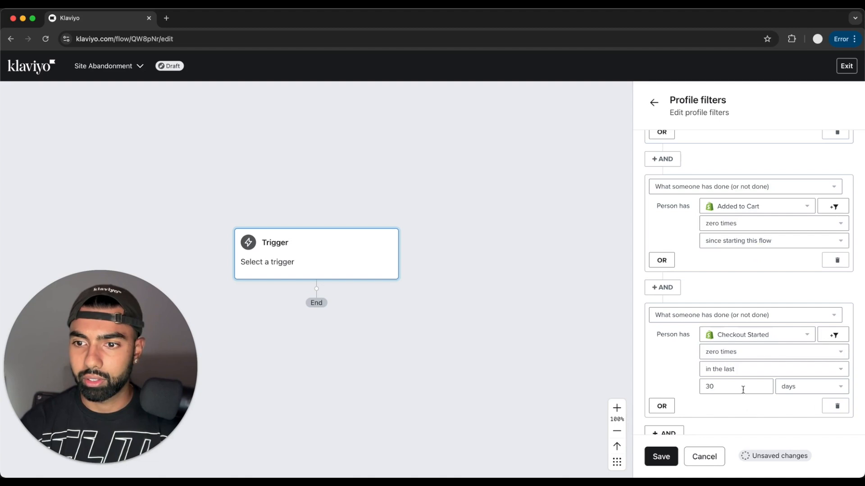
pyautogui.click(743, 369)
pyautogui.click(742, 353)
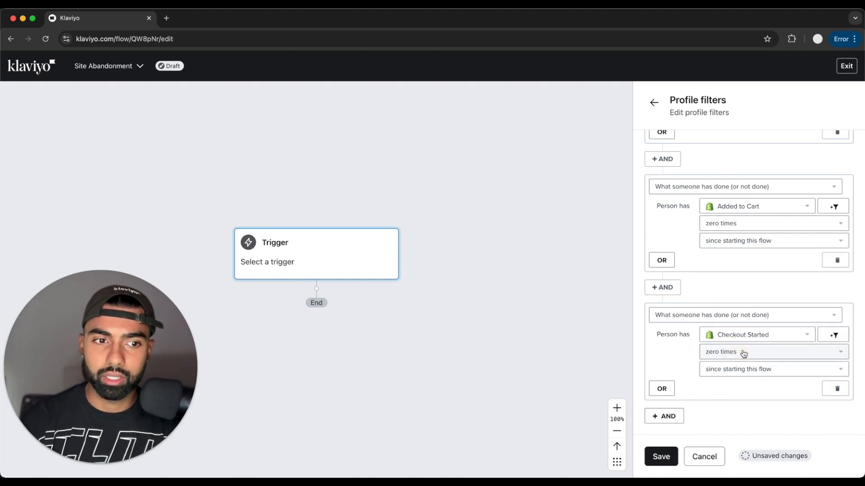
# Add an AND profile filter requiring Shopify Placed Order zero times since starting this flow
pyautogui.scroll(-1, 702, 411)
pyautogui.click(663, 397)
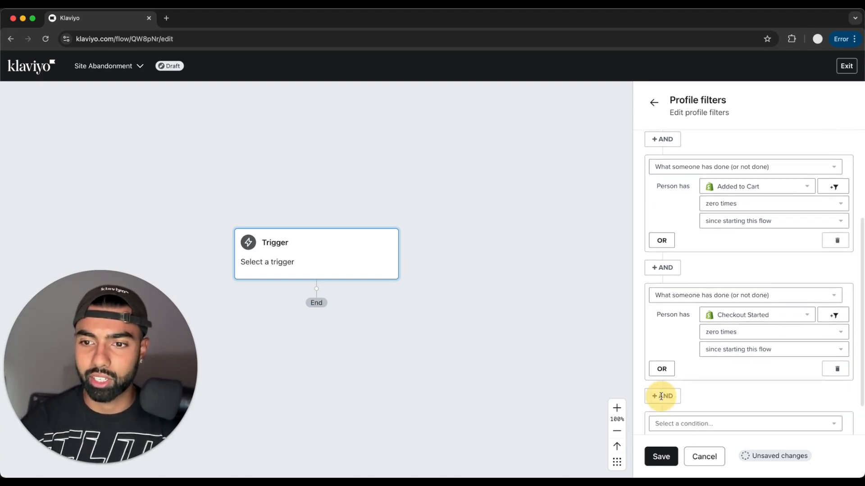
pyautogui.click(698, 429)
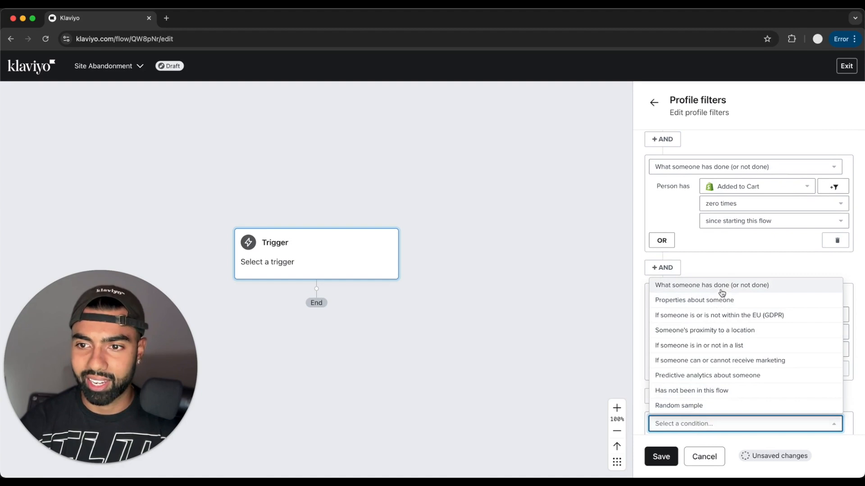
pyautogui.click(720, 288)
pyautogui.scroll(-5, 726, 315)
pyautogui.click(726, 298)
pyautogui.click(728, 322)
pyautogui.write('plac')
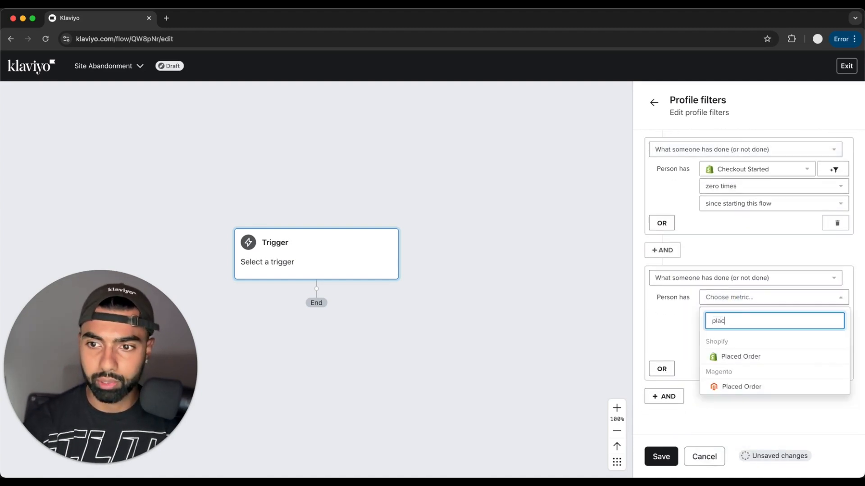
pyautogui.click(740, 356)
pyautogui.click(730, 315)
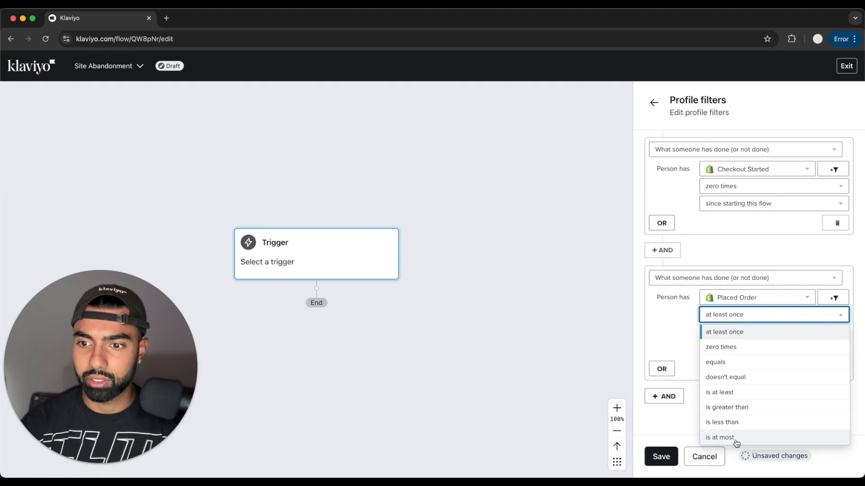
pyautogui.click(736, 348)
pyautogui.click(734, 335)
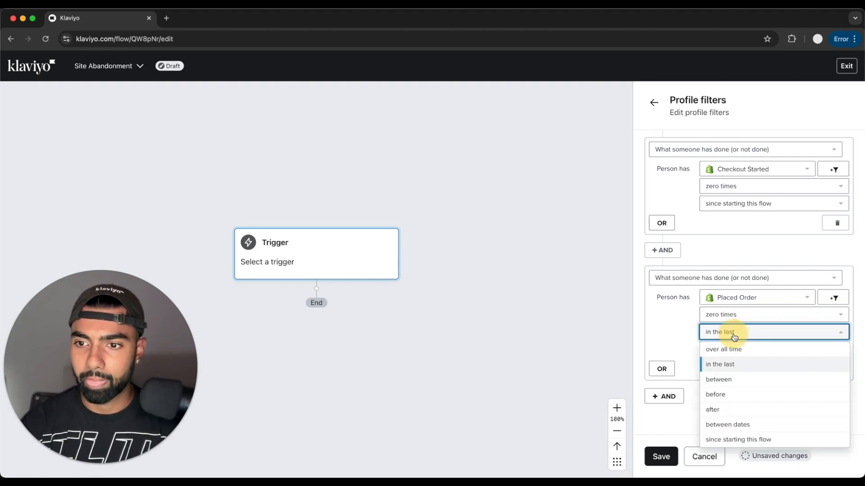
pyautogui.click(741, 439)
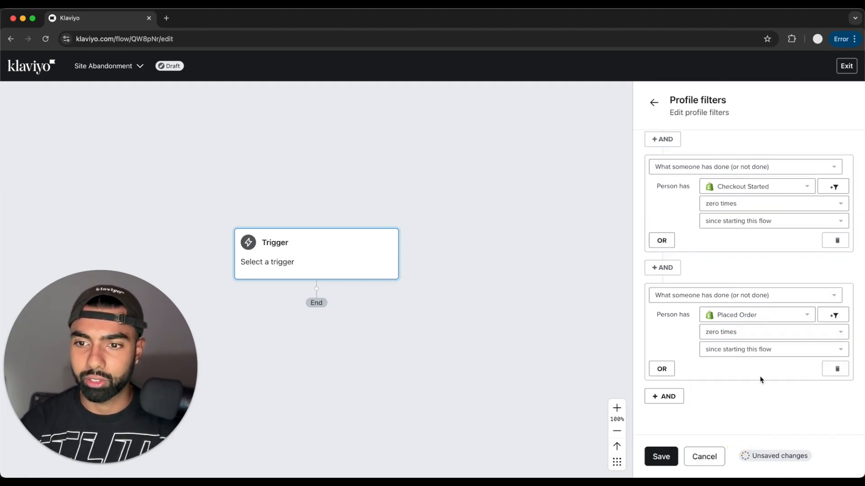
# Review the stacked profile filters from Viewed Product through Placed Order
pyautogui.scroll(5, 760, 380)
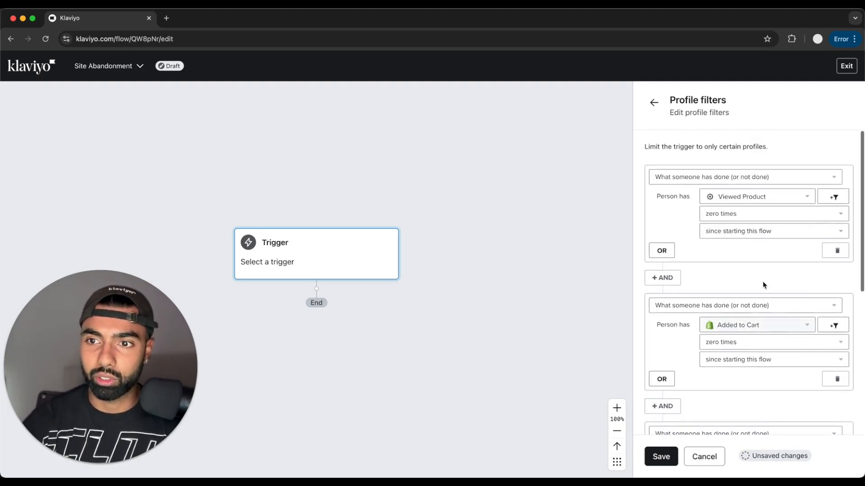
pyautogui.scroll(-10, 734, 341)
pyautogui.scroll(-1, 736, 341)
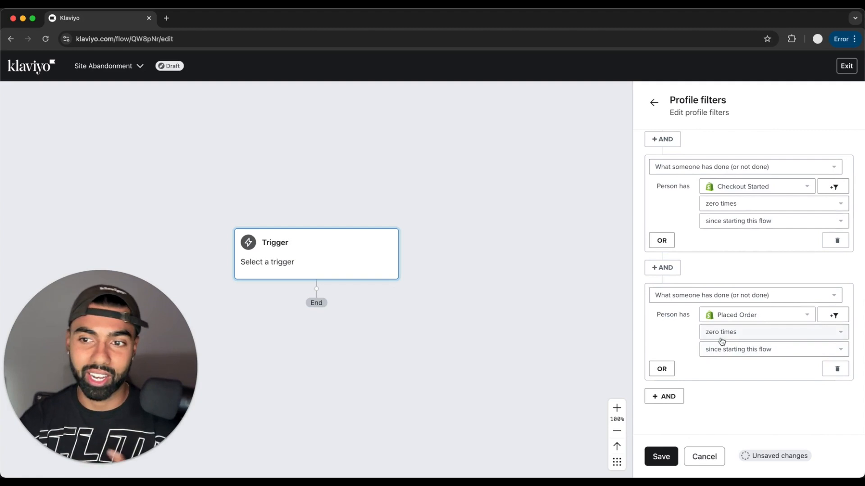
pyautogui.scroll(3, 735, 358)
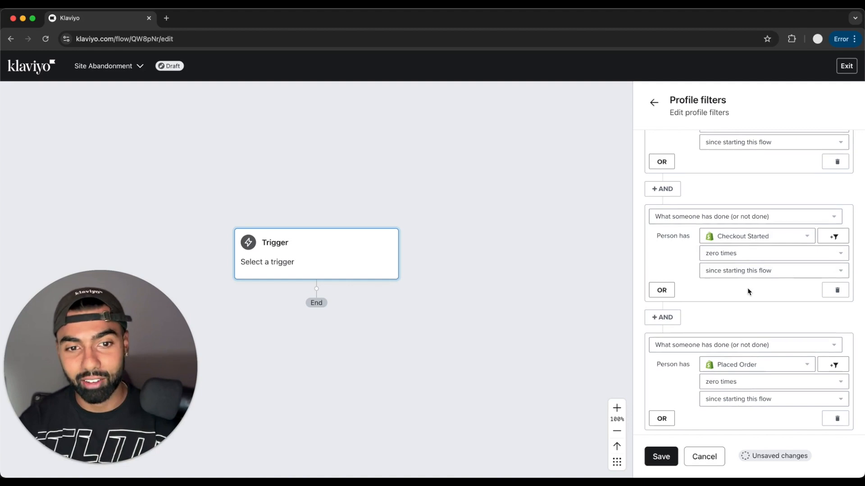
pyautogui.scroll(5, 747, 291)
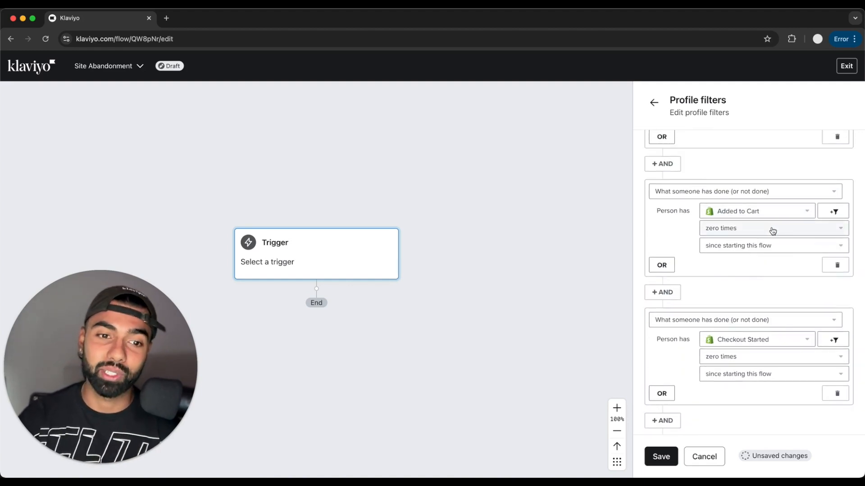
pyautogui.scroll(5, 773, 231)
pyautogui.scroll(-12, 773, 231)
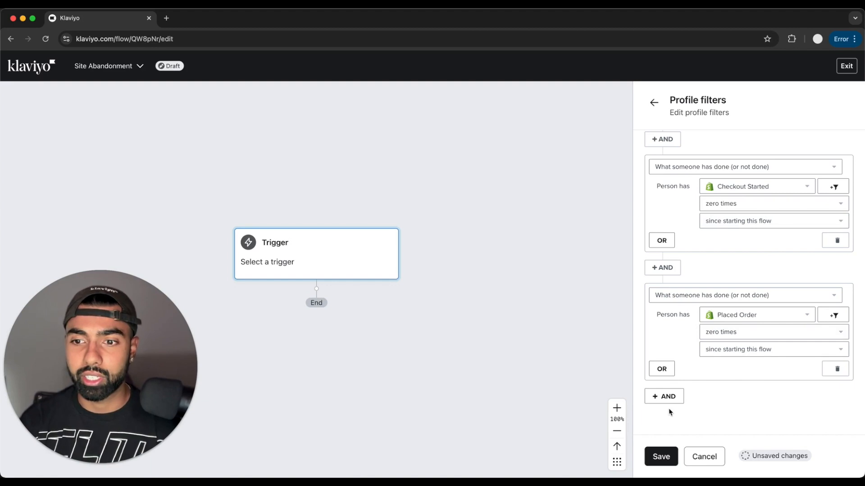
# Add an AND profile filter that skips anyone who has been in this flow in the last 30 days
pyautogui.click(667, 396)
pyautogui.scroll(-1, 773, 376)
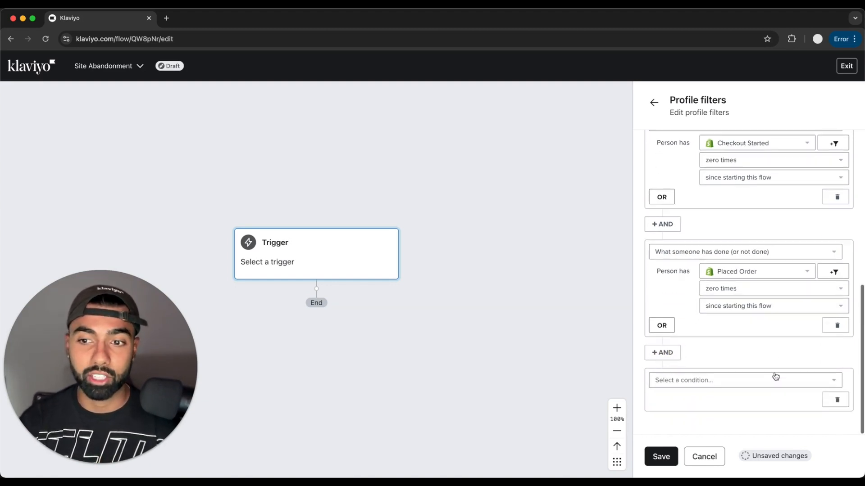
pyautogui.click(739, 380)
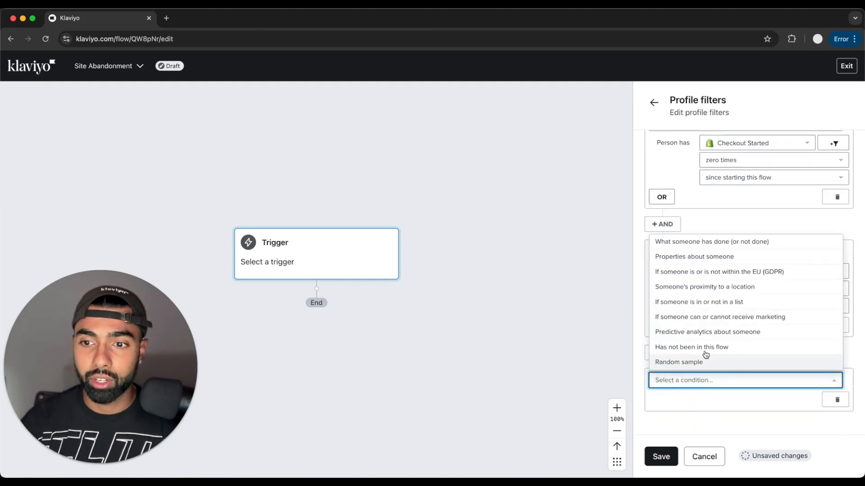
pyautogui.click(683, 347)
pyautogui.scroll(-2, 747, 356)
pyautogui.click(689, 351)
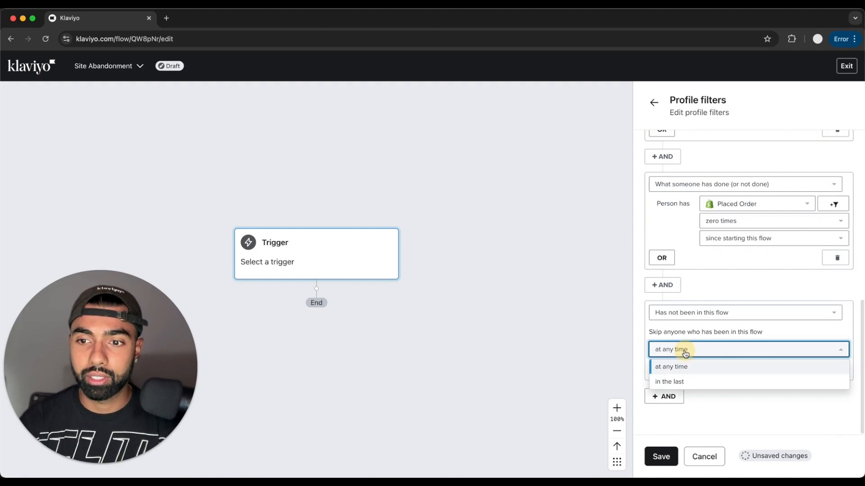
pyautogui.click(692, 380)
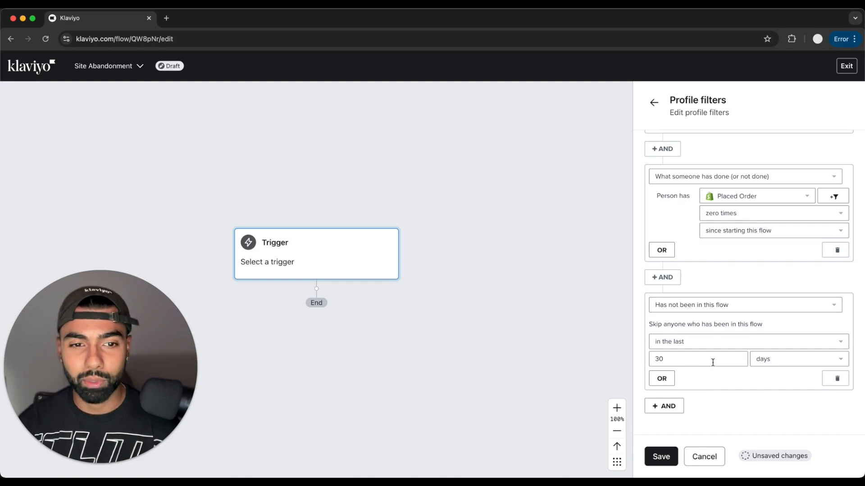
# Save the profile filters and the flow's trigger setup
pyautogui.click(661, 457)
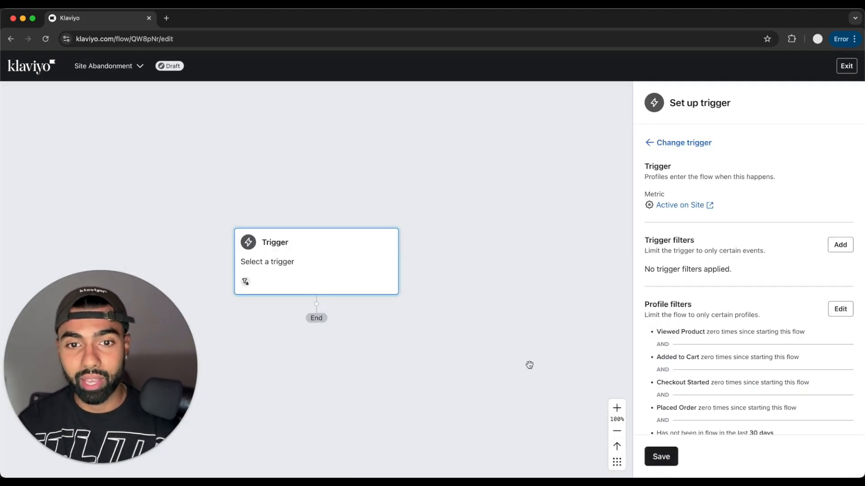
pyautogui.click(661, 457)
pyautogui.click(523, 327)
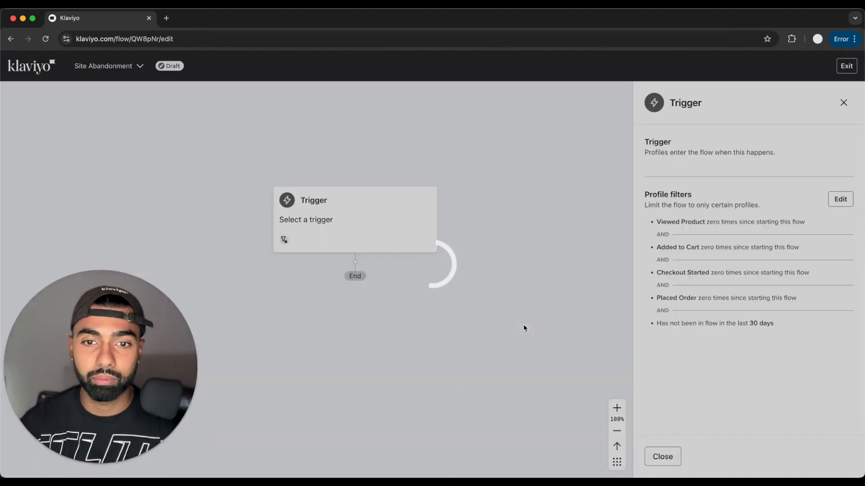
# Add a time delay of 6 days below the trigger, save it, and place an email after it
pyautogui.moveTo(88, 288); pyautogui.dragTo(711, 238)
pyautogui.moveTo(39, 350); pyautogui.dragTo(531, 272)
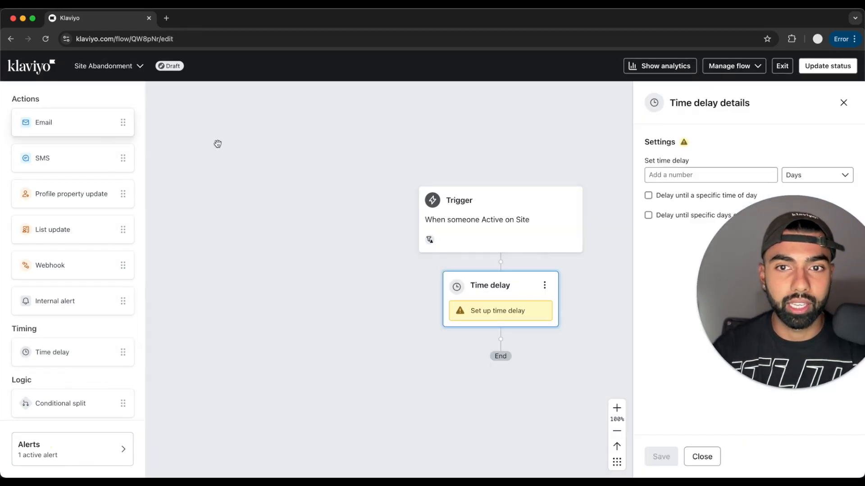
pyautogui.click(701, 175)
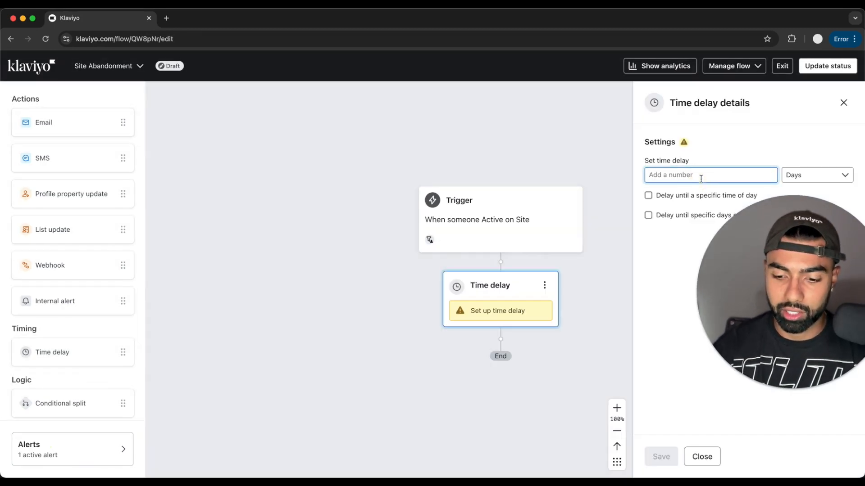
pyautogui.write('6')
pyautogui.click(661, 457)
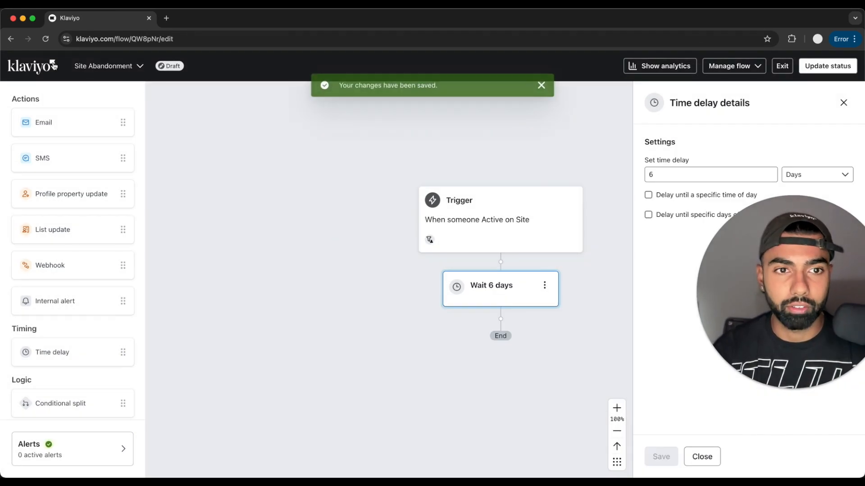
pyautogui.moveTo(45, 120); pyautogui.dragTo(512, 339)
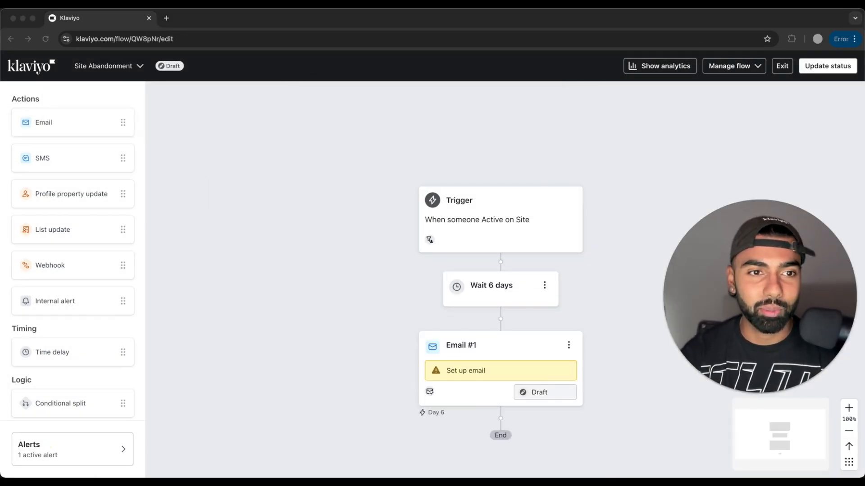